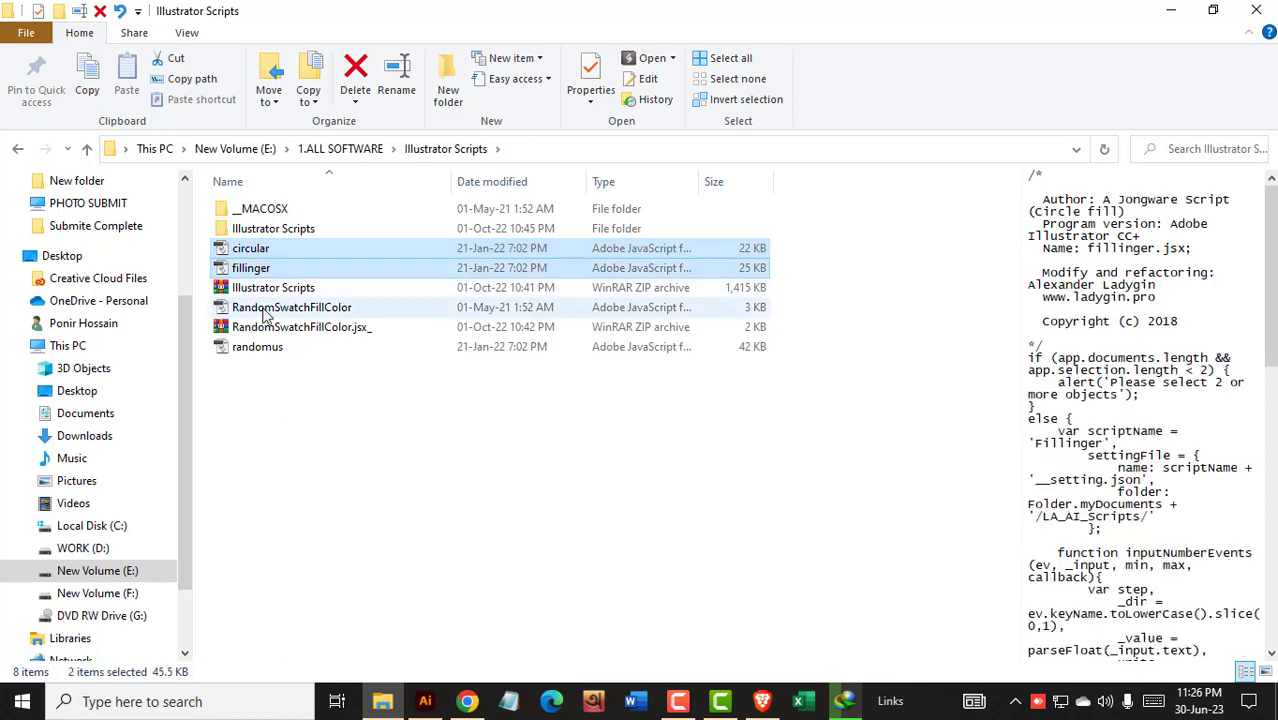
Copy the script files circular, fillinger, RandomSwatchFillColor and randomus from the Illustrator Scripts folder.
left_click(266, 310, "ctrl")
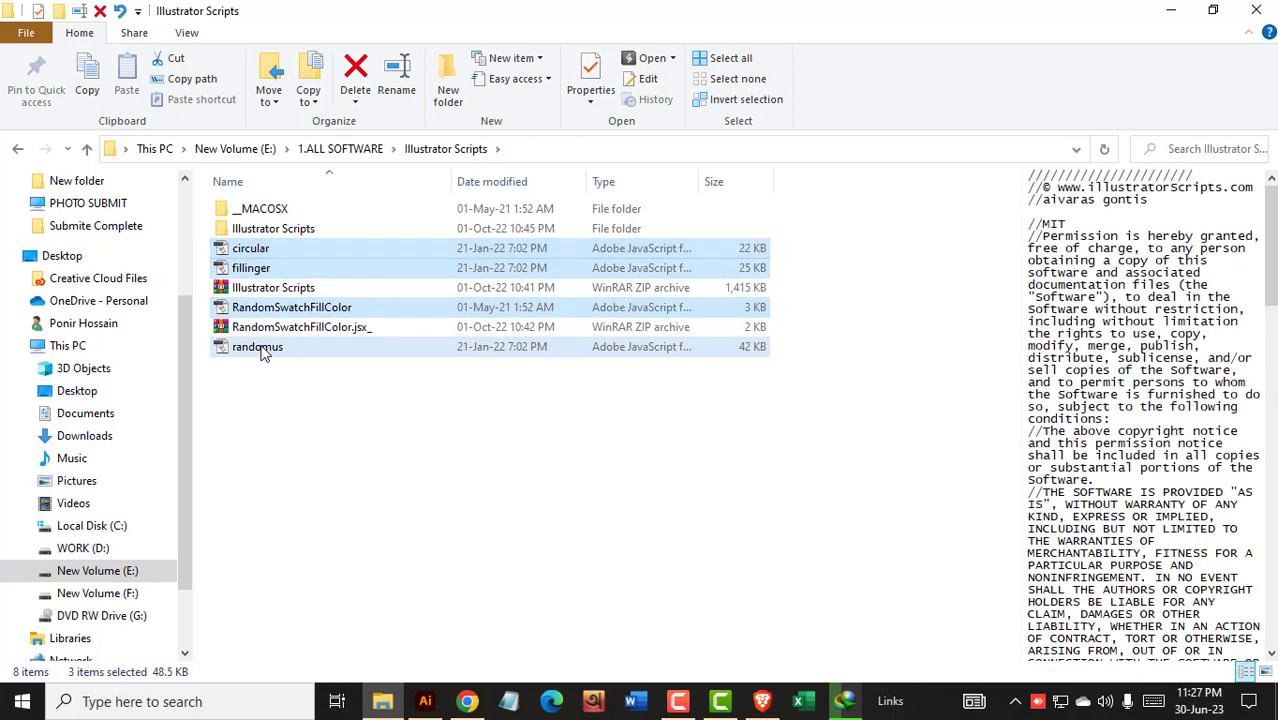
left_click(262, 350)
right_click(262, 350)
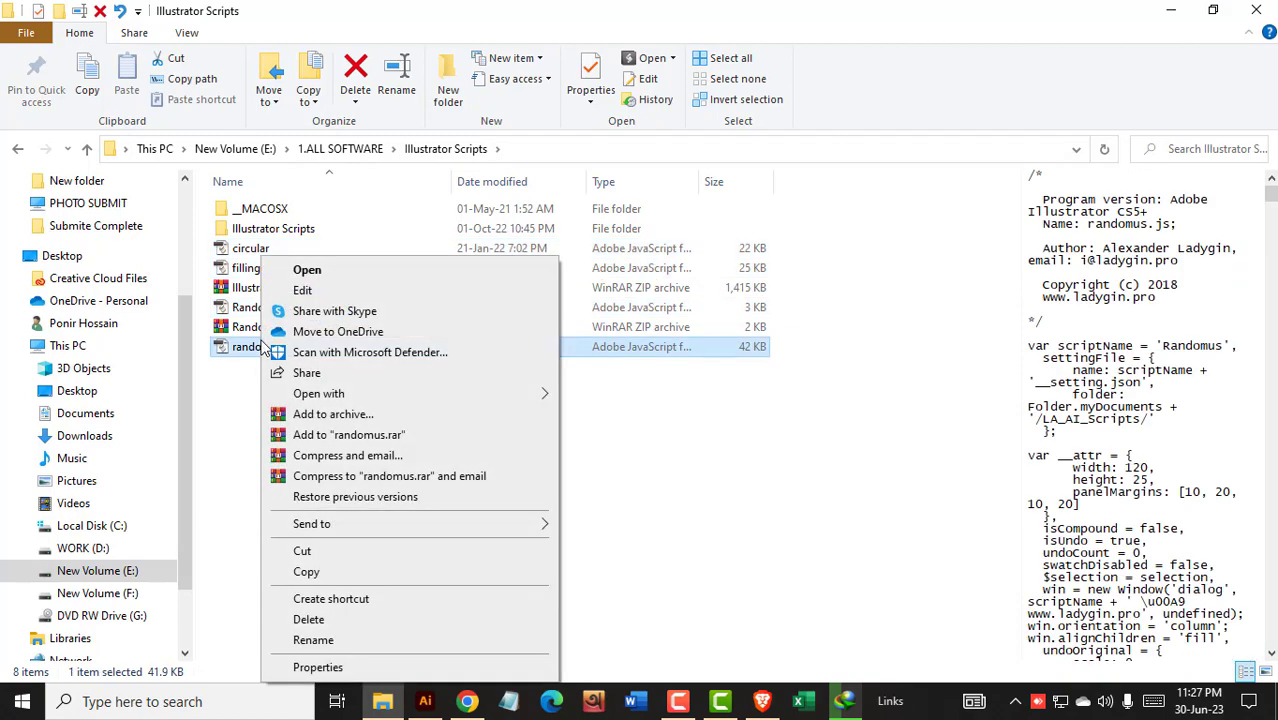
key("Escape")
left_click(243, 311, "ctrl")
left_click(249, 268, "ctrl")
left_click(248, 252, "ctrl")
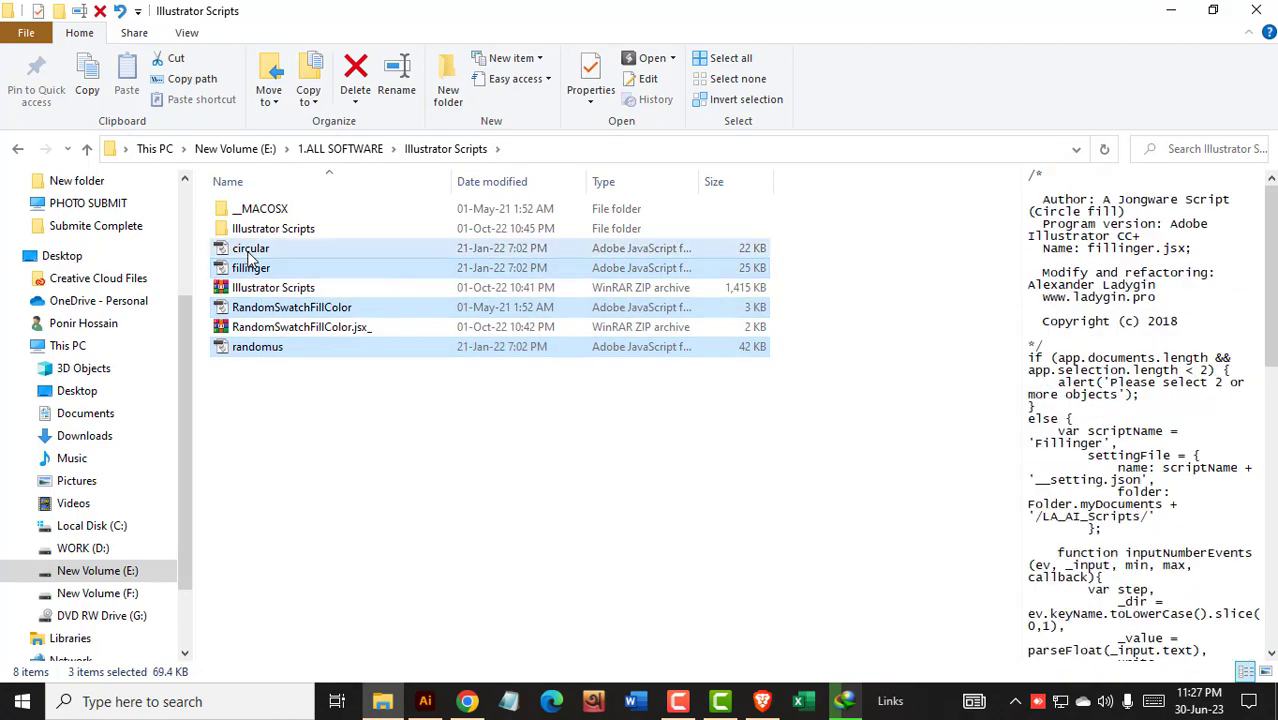
right_click(250, 258)
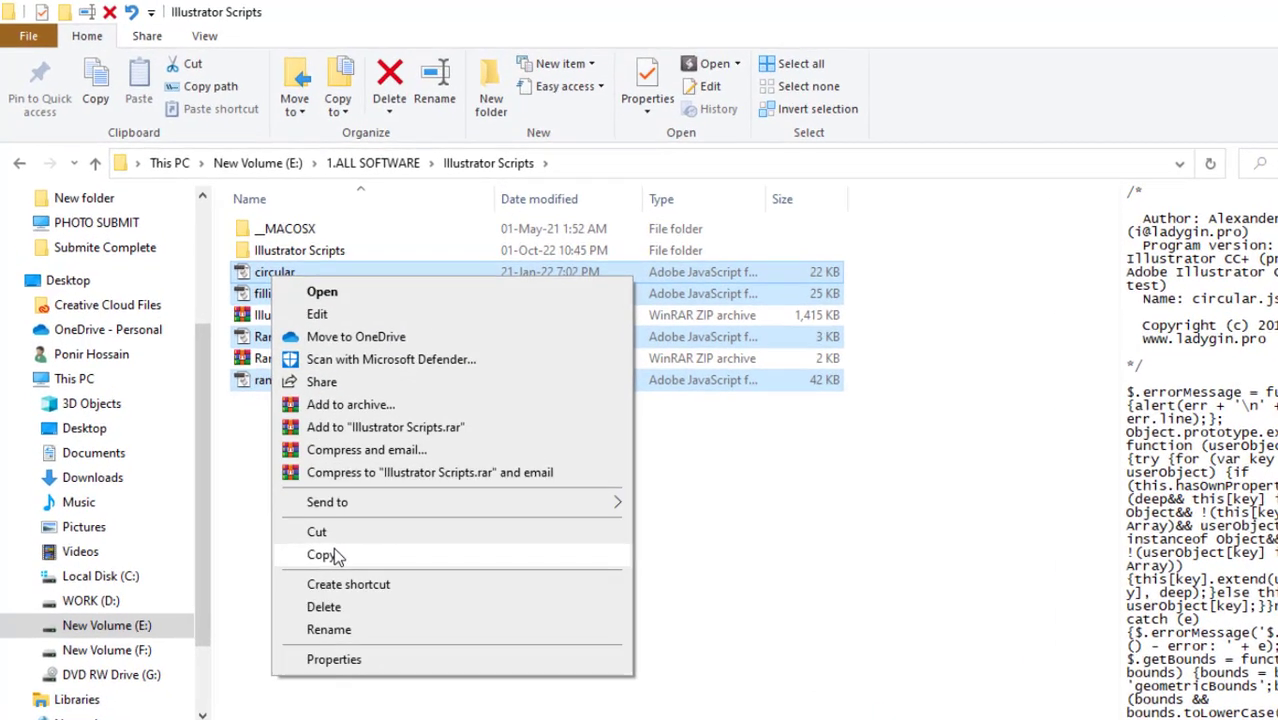
left_click(290, 502)
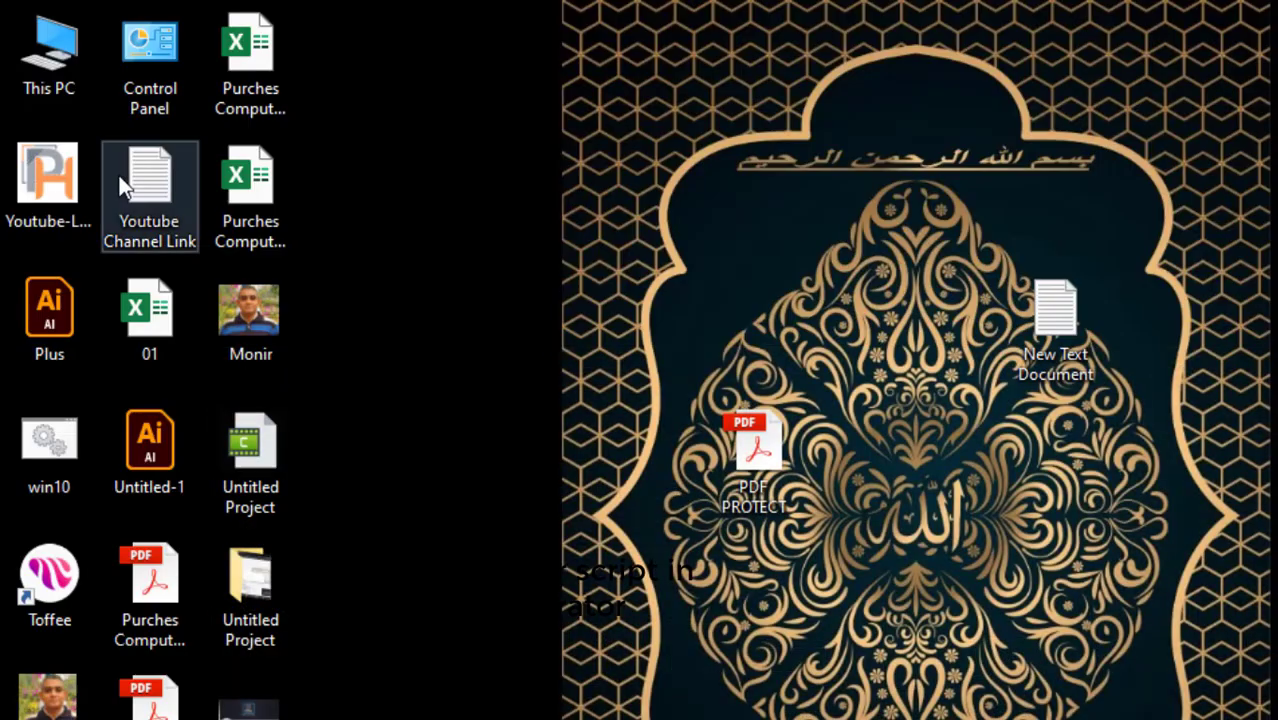
Open the folder C:\Program Files\Adobe\Adobe Illustrator 2022\Presets\en_GB\Scripts.
double_click(29, 85)
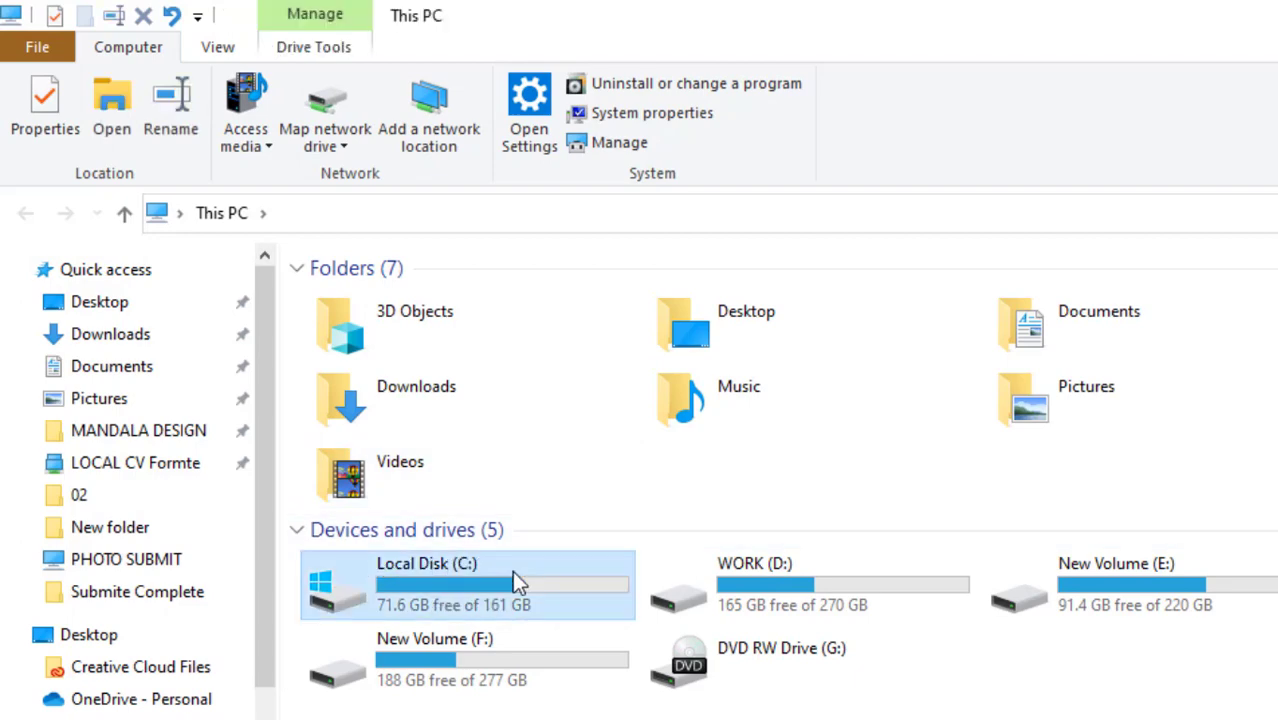
double_click(512, 570)
left_click(406, 443)
double_click(406, 443)
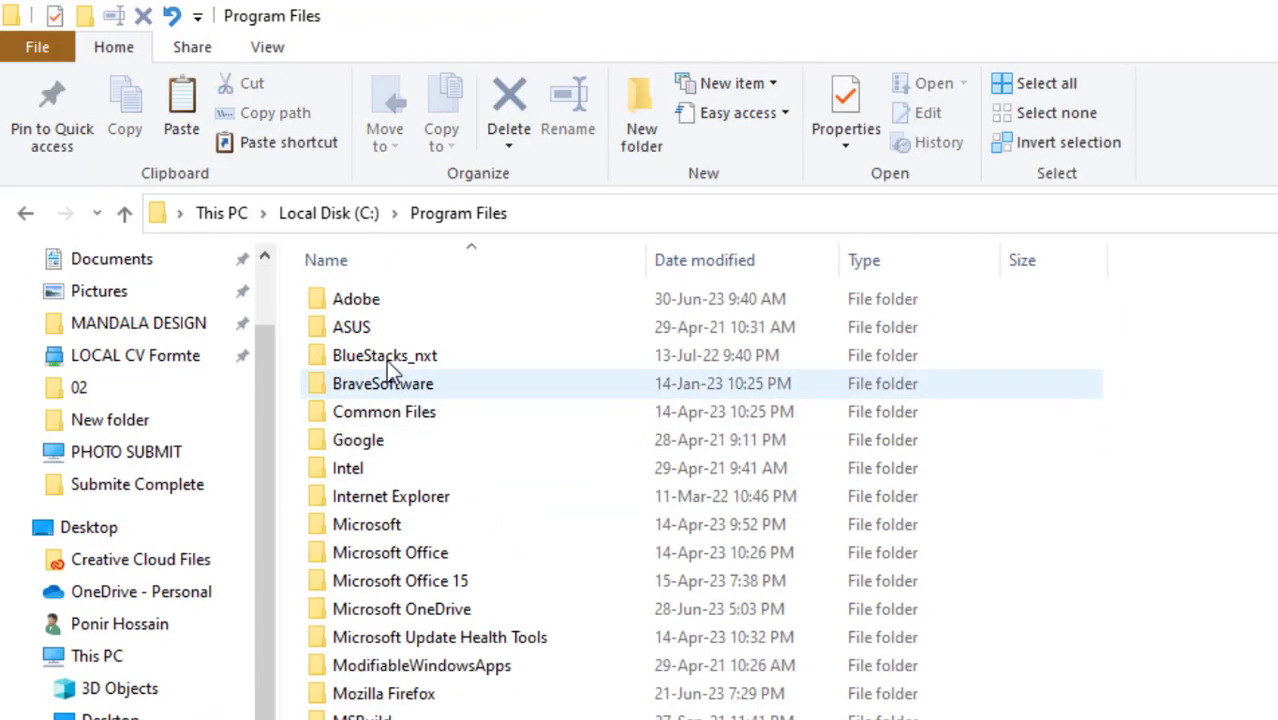
double_click(371, 300)
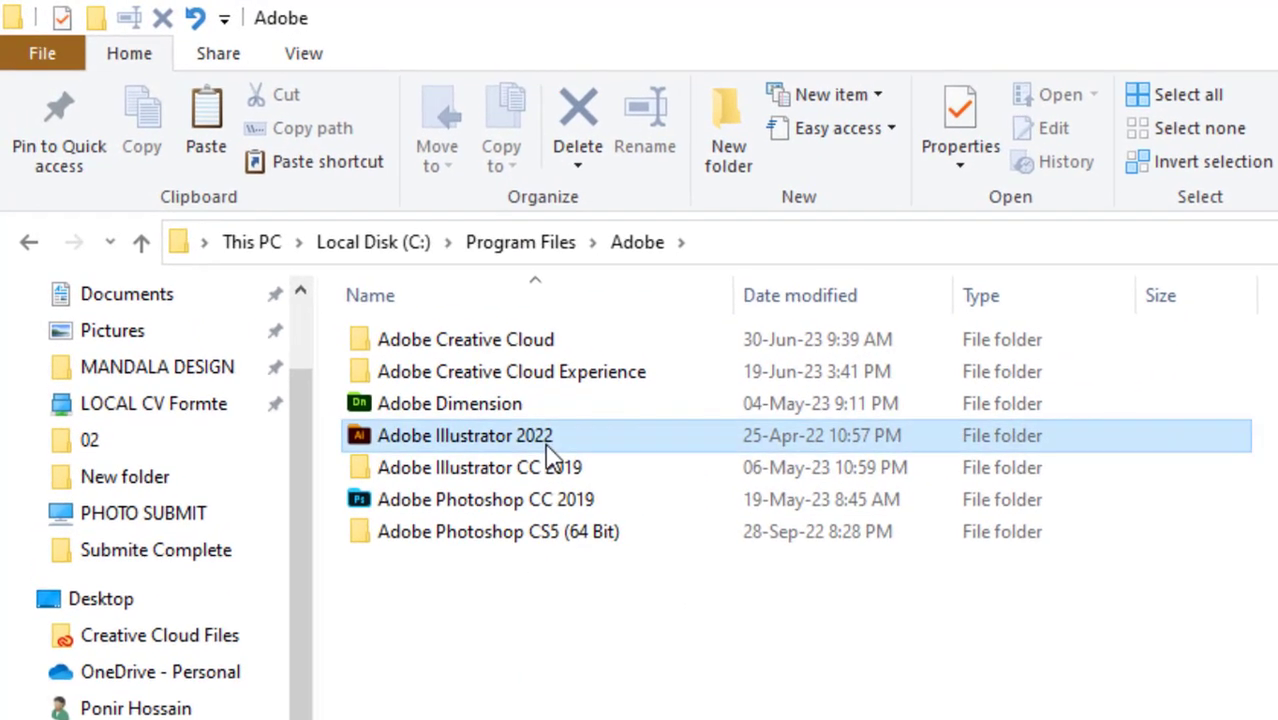
double_click(515, 411)
left_click(446, 390)
double_click(477, 417)
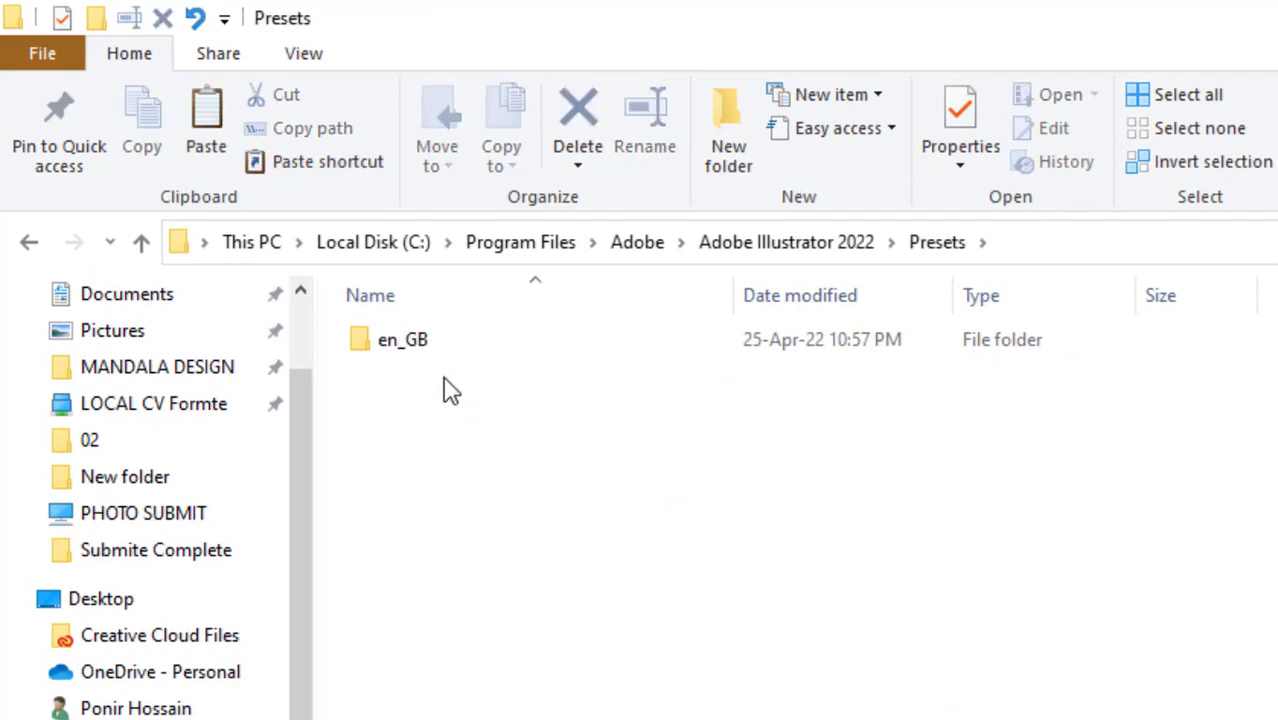
left_click(437, 363)
double_click(437, 363)
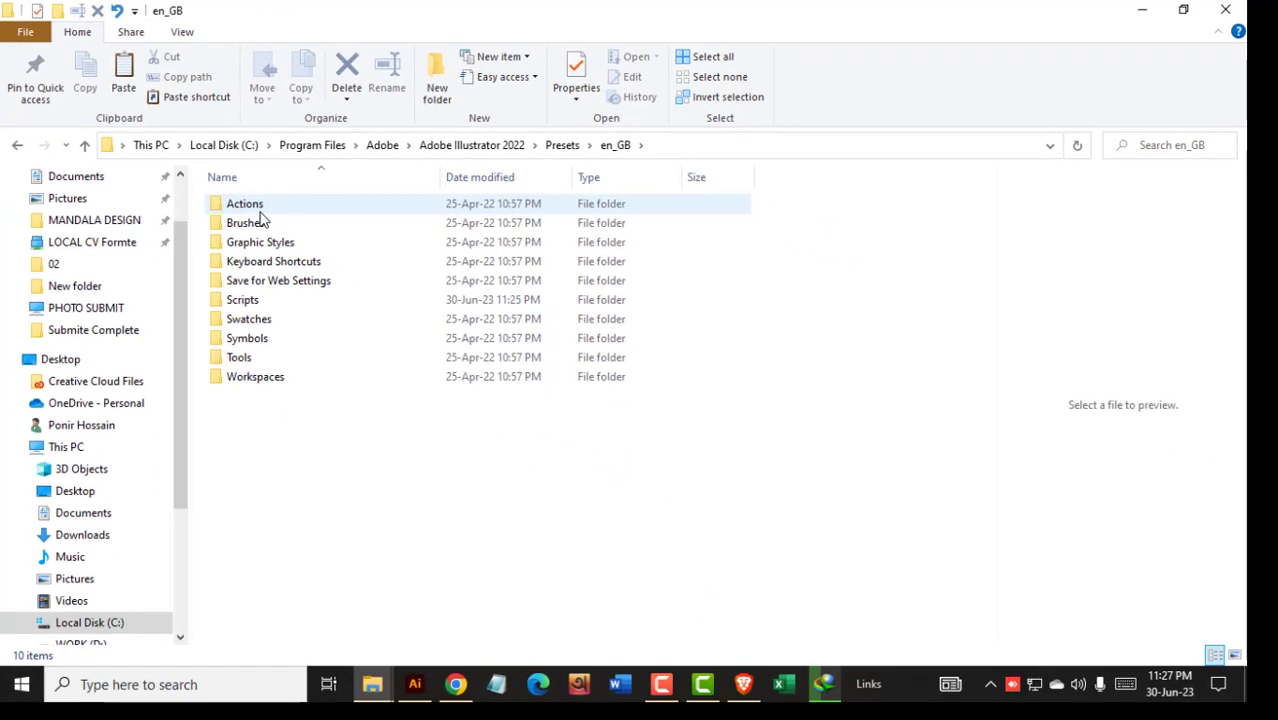
double_click(261, 300)
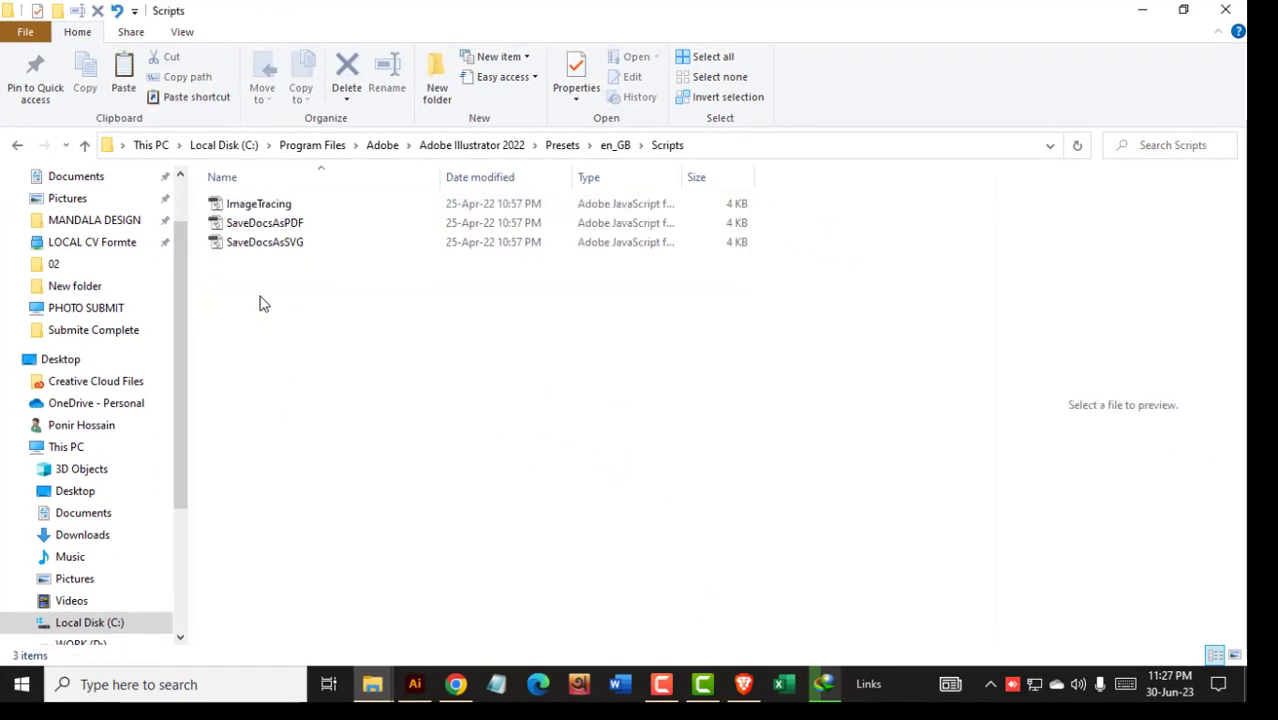
Paste the four copied scripts into the Scripts folder, granting administrator permission for each file.
right_click(259, 303)
left_click(293, 421)
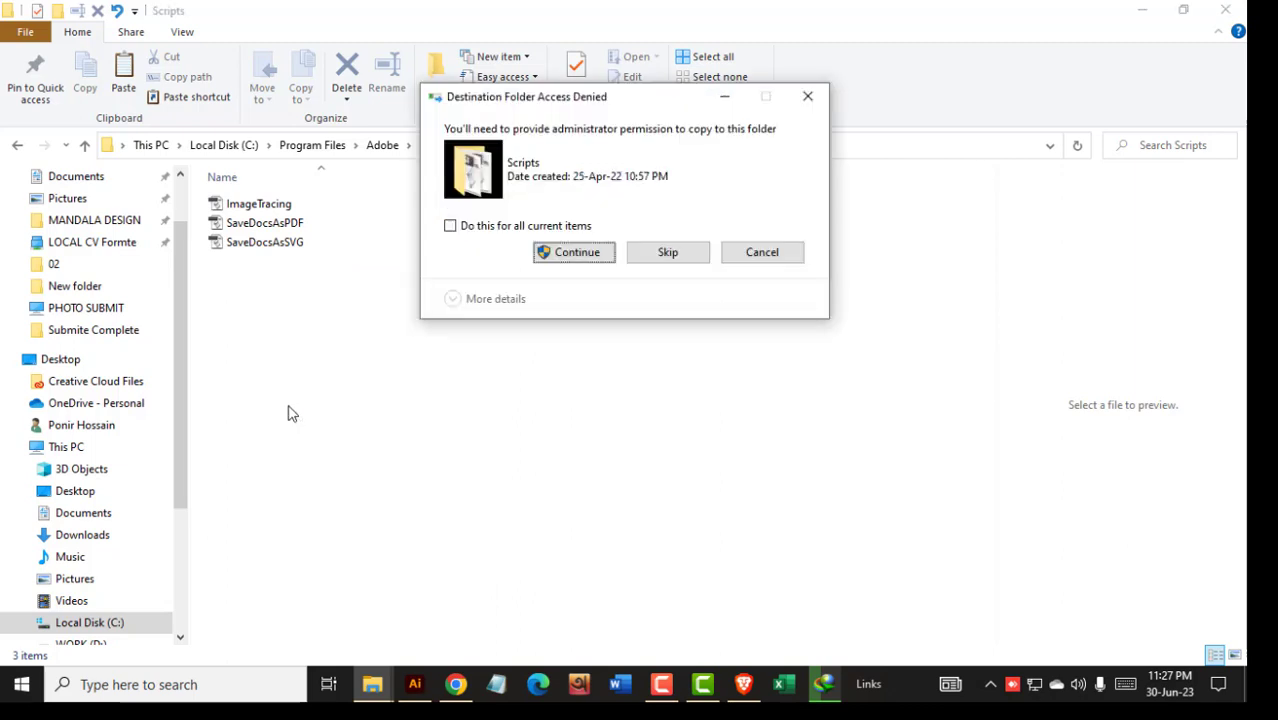
left_click(575, 258)
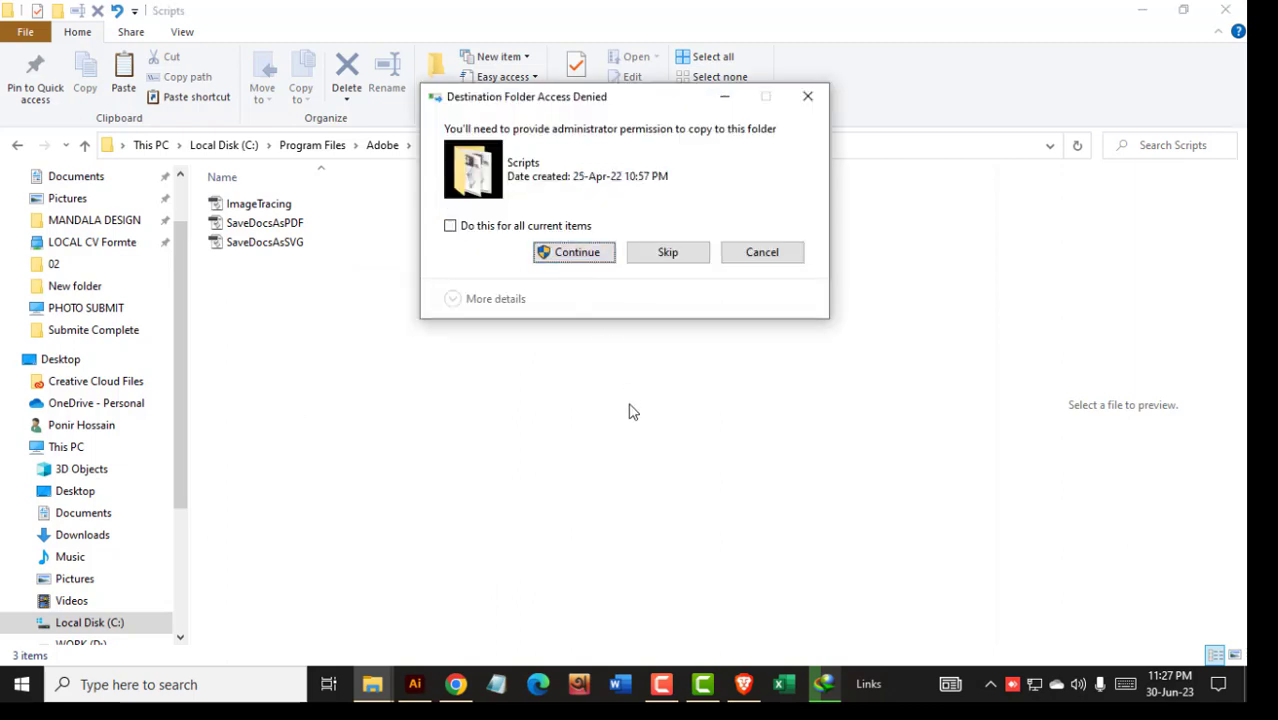
left_click(547, 264)
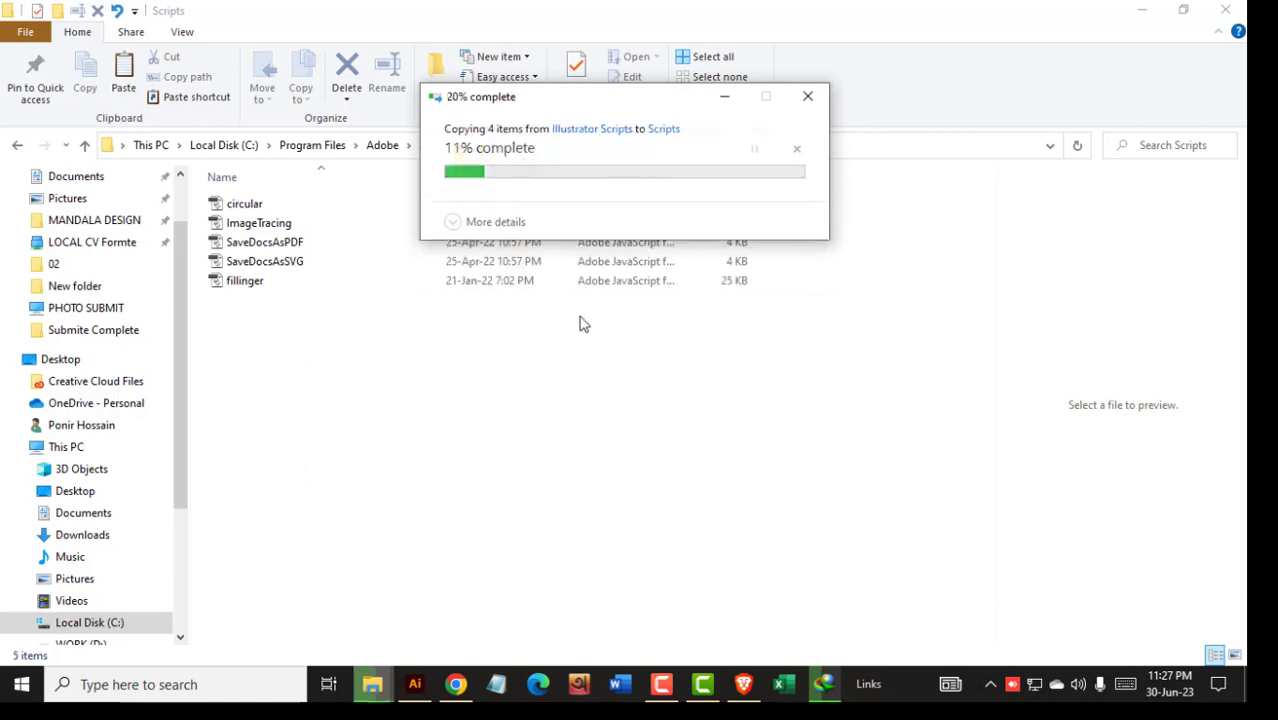
left_click(575, 258)
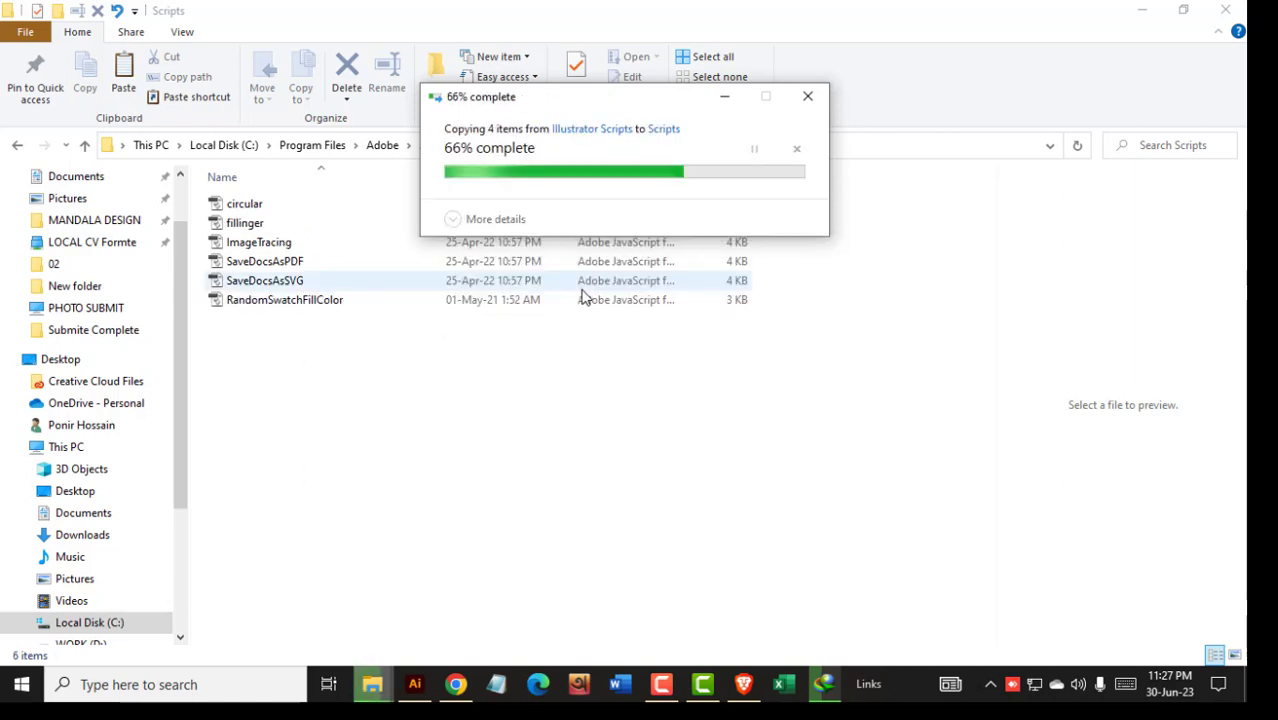
left_click(579, 256)
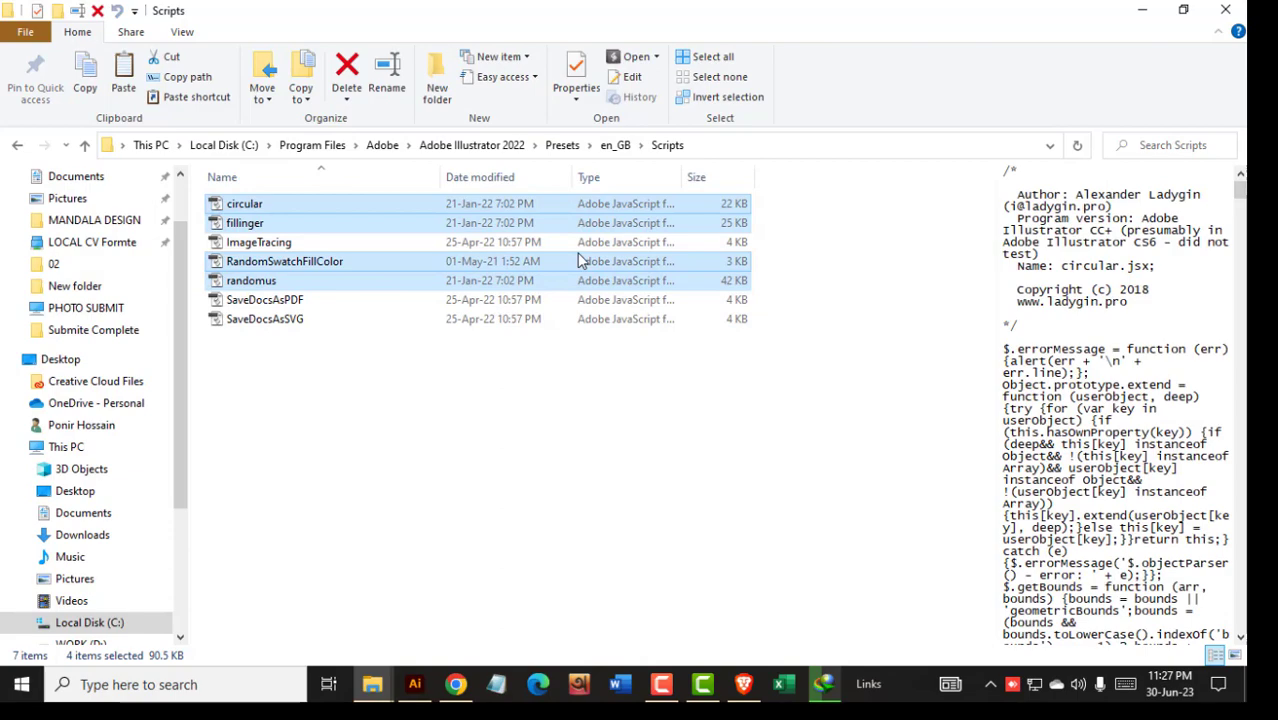
Minimize the folder, refresh the desktop, and switch to Adobe Illustrator to check its list of available scripts.
left_click(1142, 10)
right_click(500, 490)
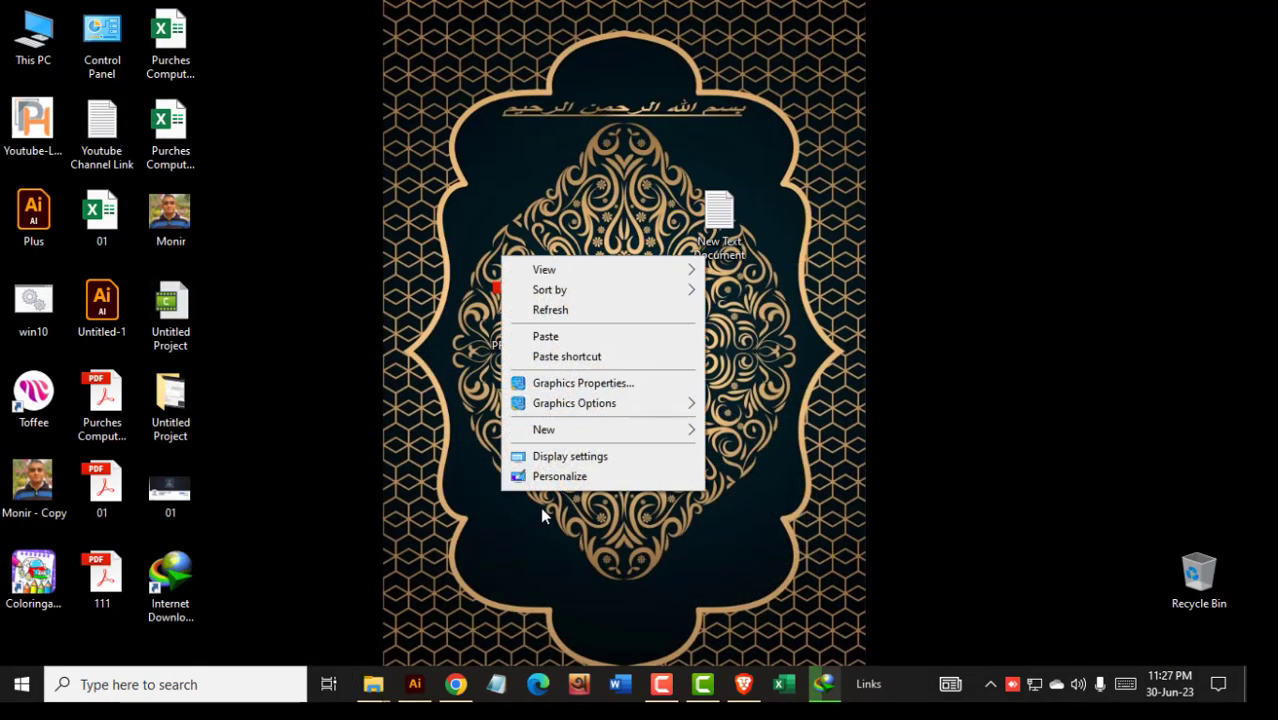
left_click(548, 312)
left_click(415, 684)
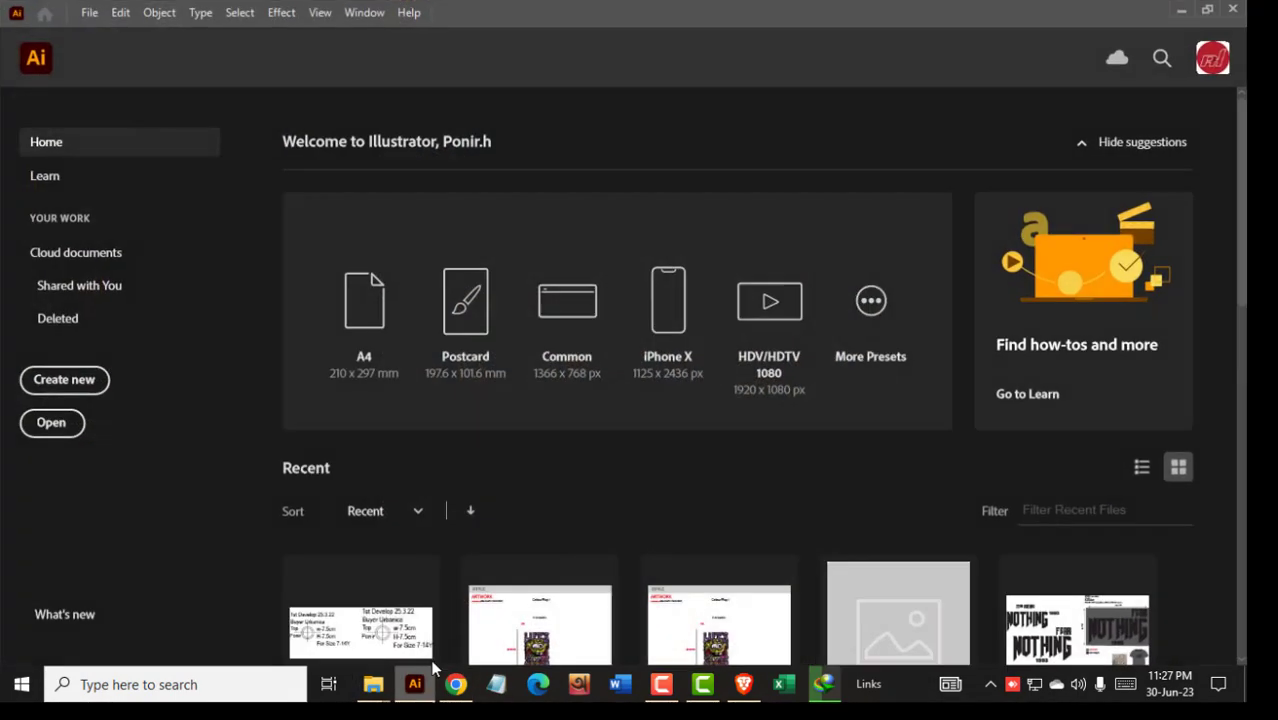
left_click(89, 12)
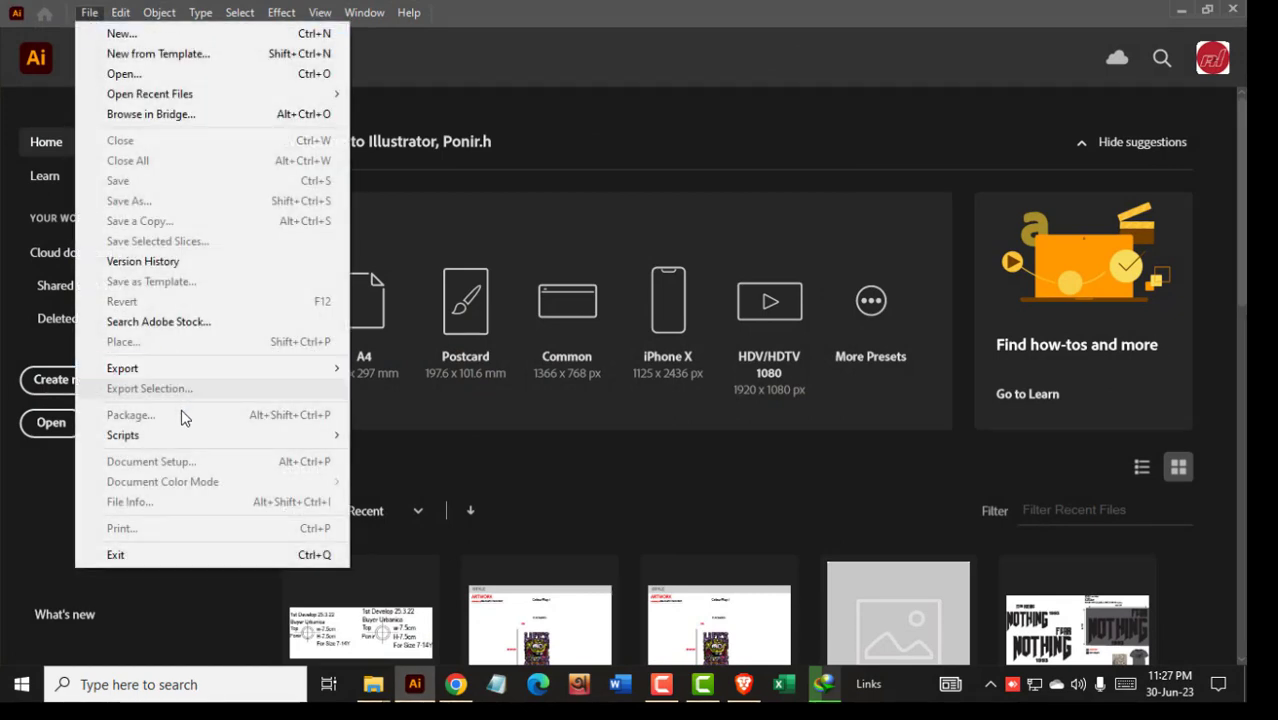
mouse_move(184, 436)
left_click(672, 434)
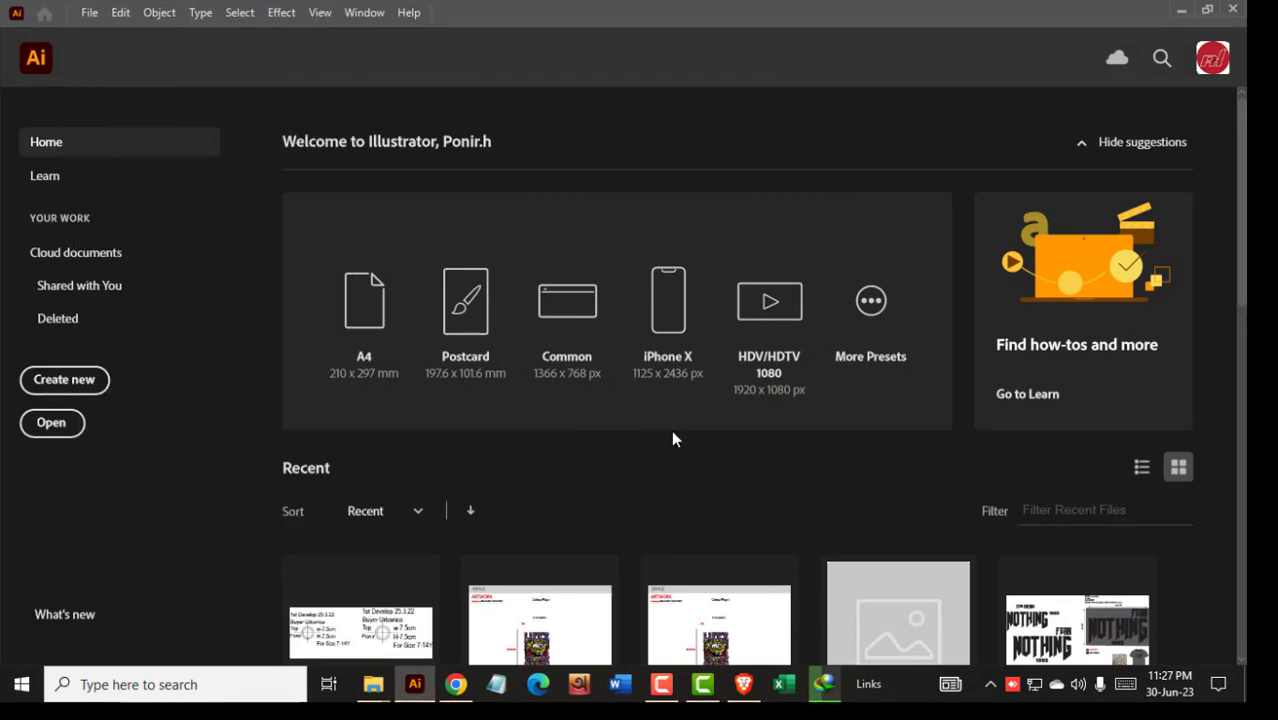
Restart Illustrator and check its list of available scripts again.
left_click(85, 14)
left_click(129, 552)
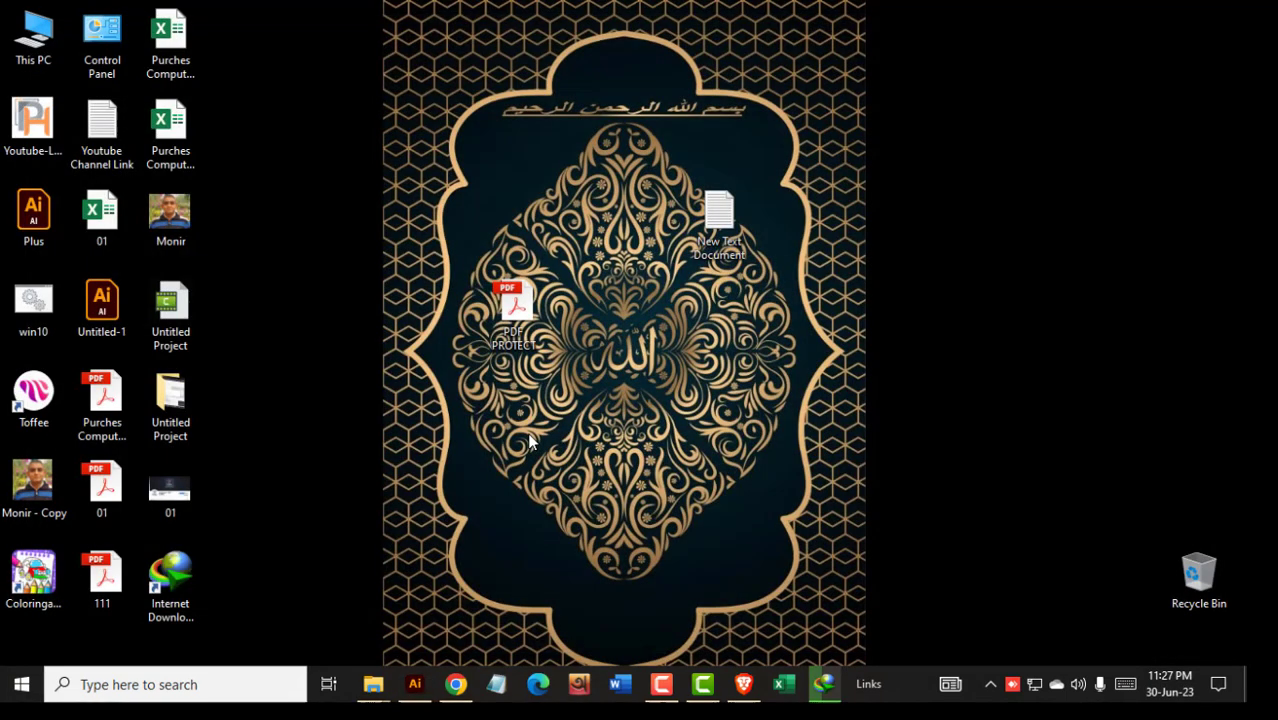
left_click(416, 684)
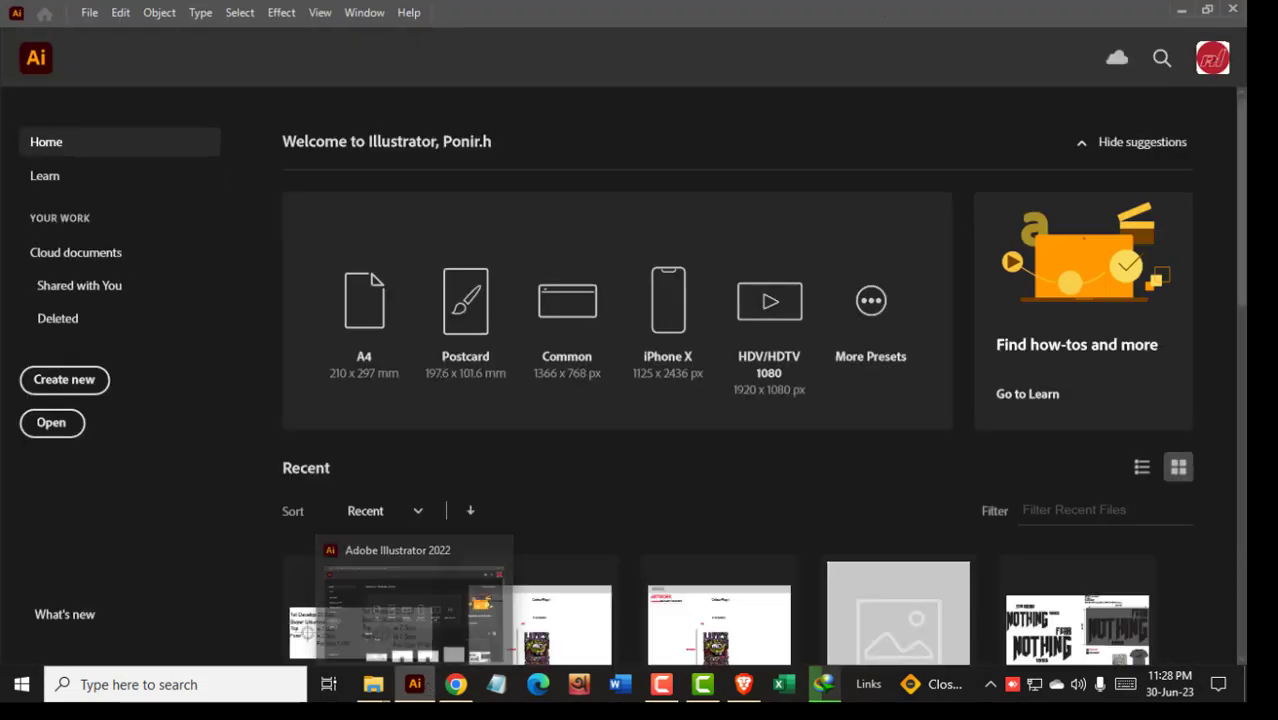
left_click(89, 14)
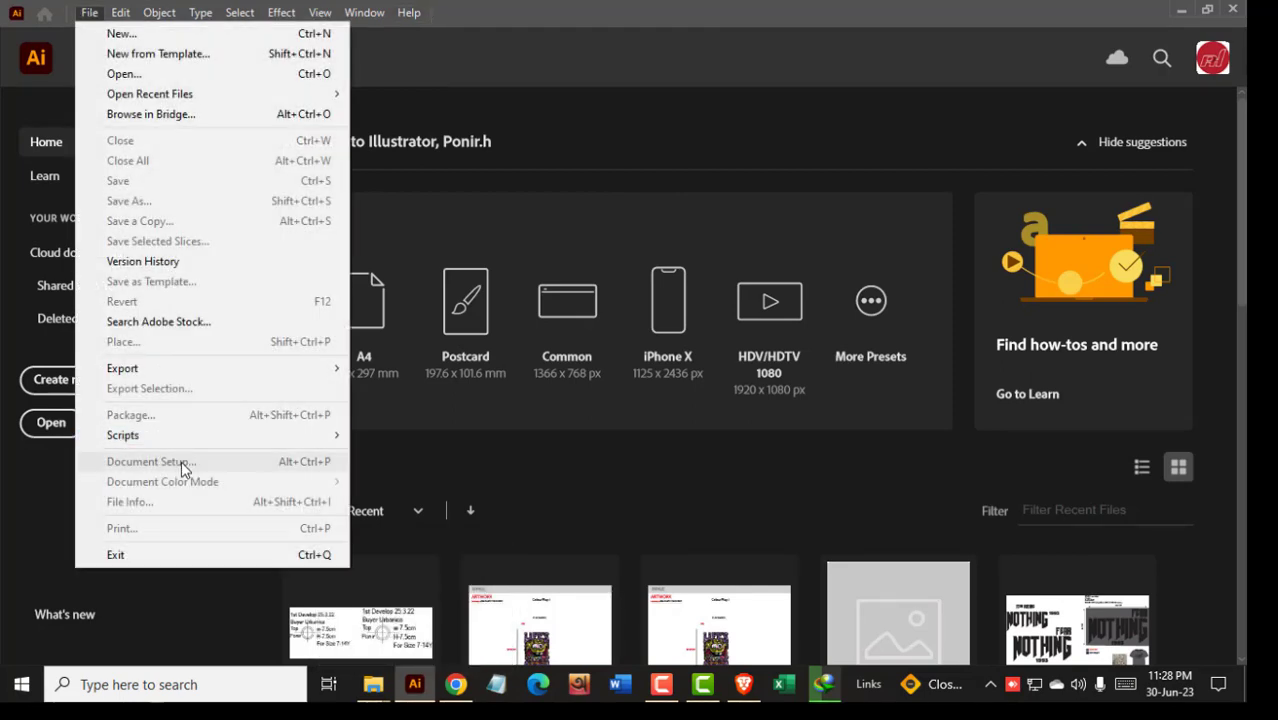
mouse_move(185, 438)
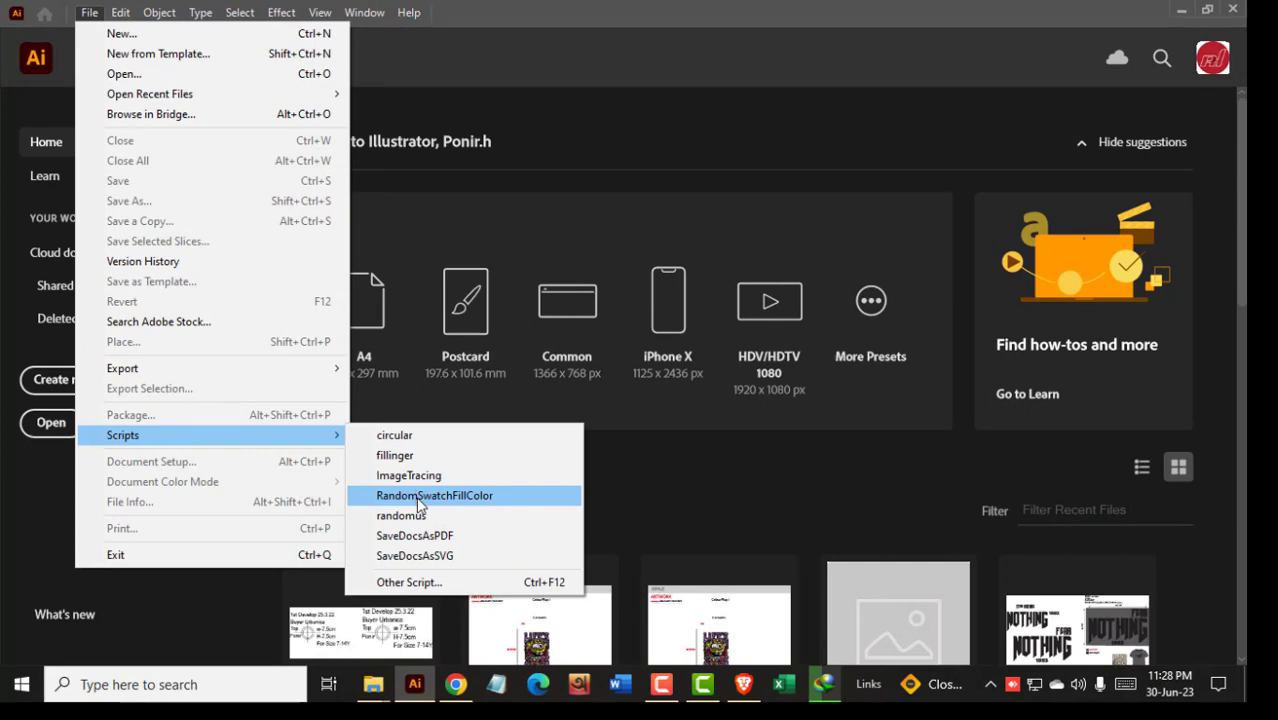
Create a new print document from the A4 preset, 210 x 297 mm, in CMYK Color.
key("ctrl+n")
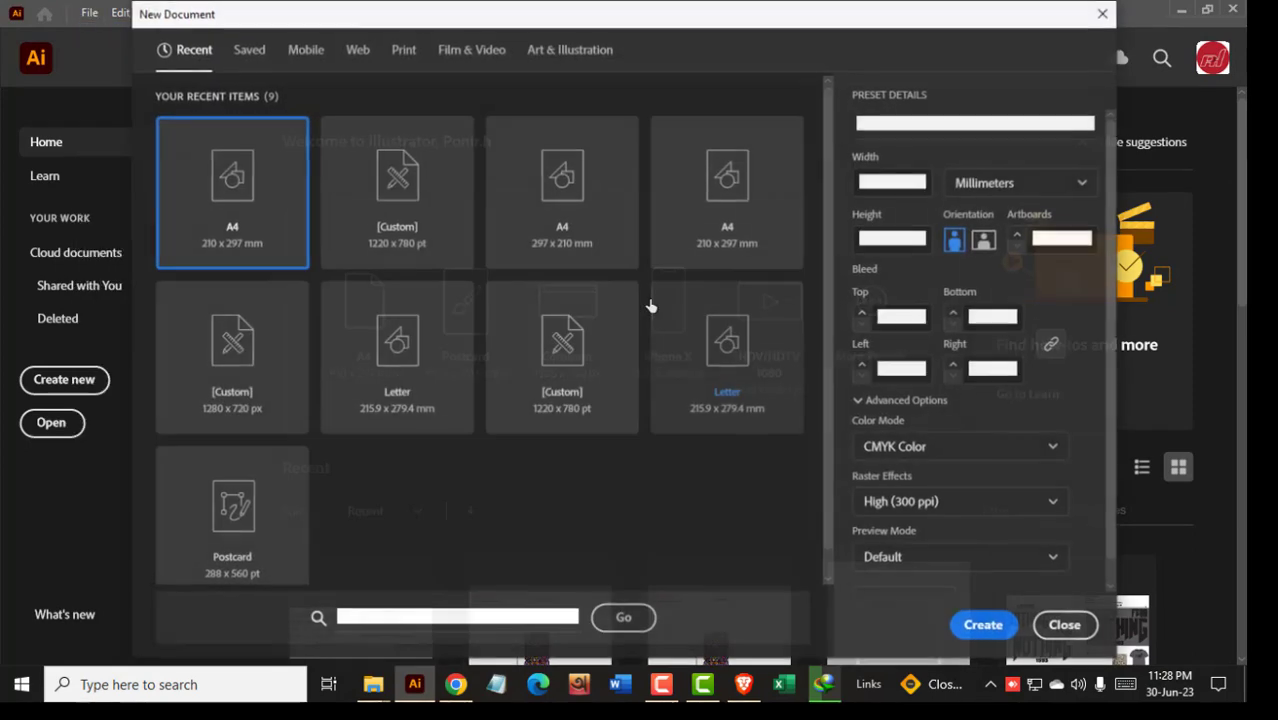
left_click(404, 54)
left_click(395, 160)
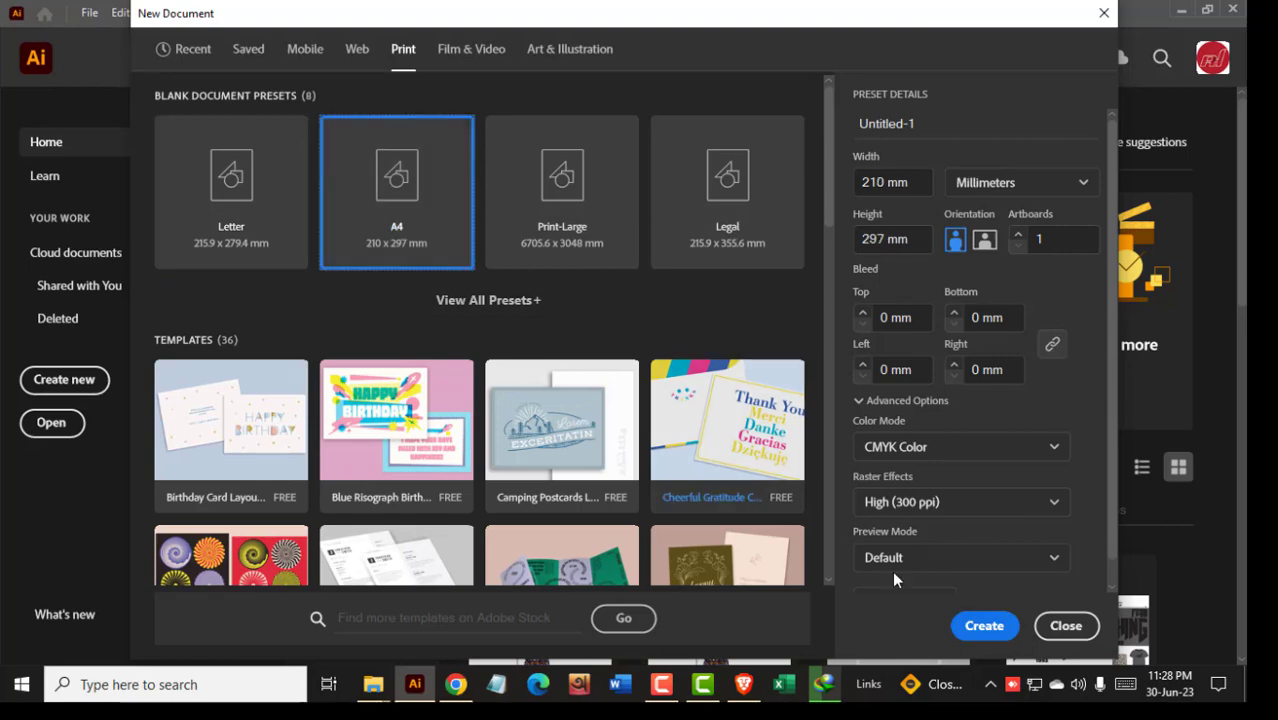
left_click(1003, 625)
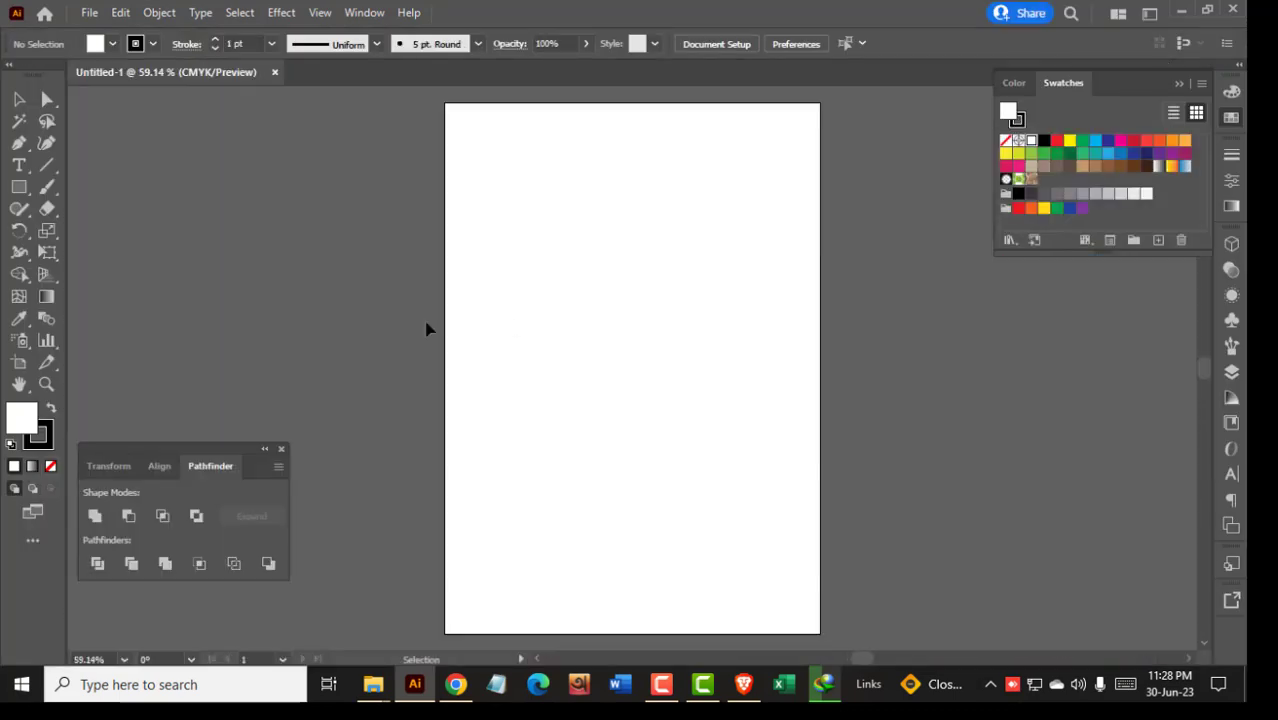
Change the orientation of Artboard 1 to landscape and leave artboard editing.
double_click(19, 362)
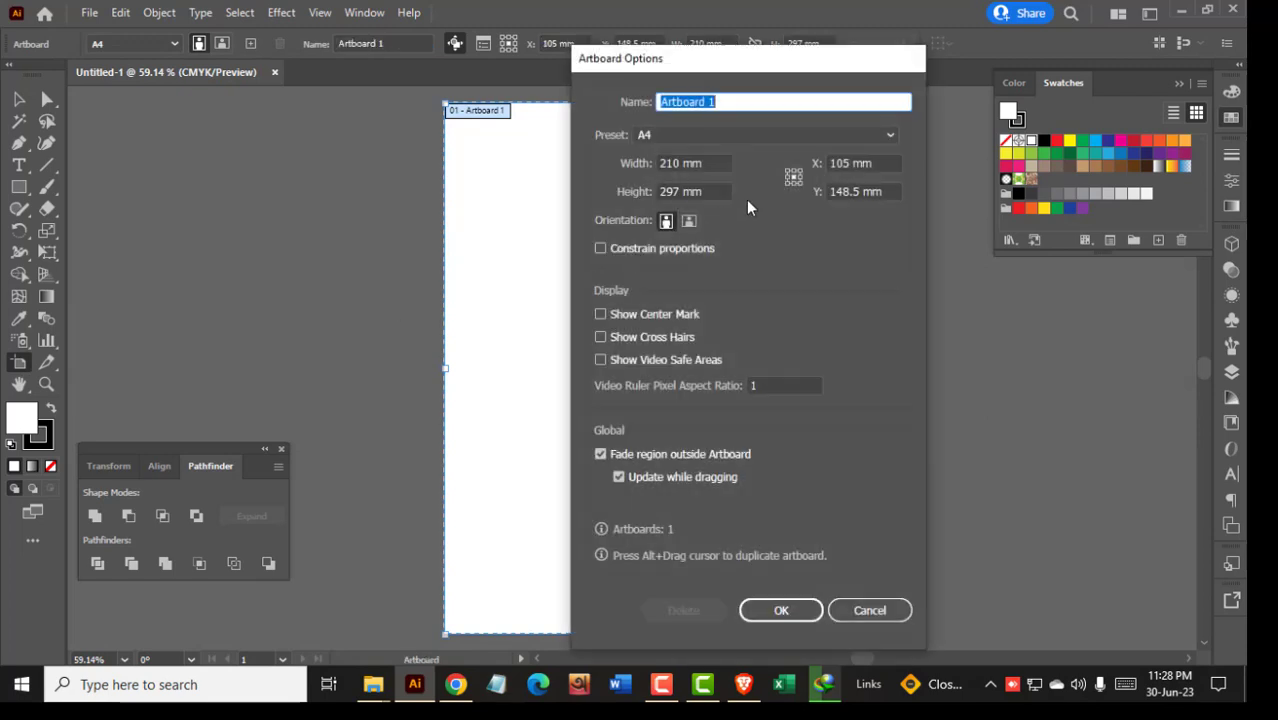
left_click(689, 220)
left_click(781, 610)
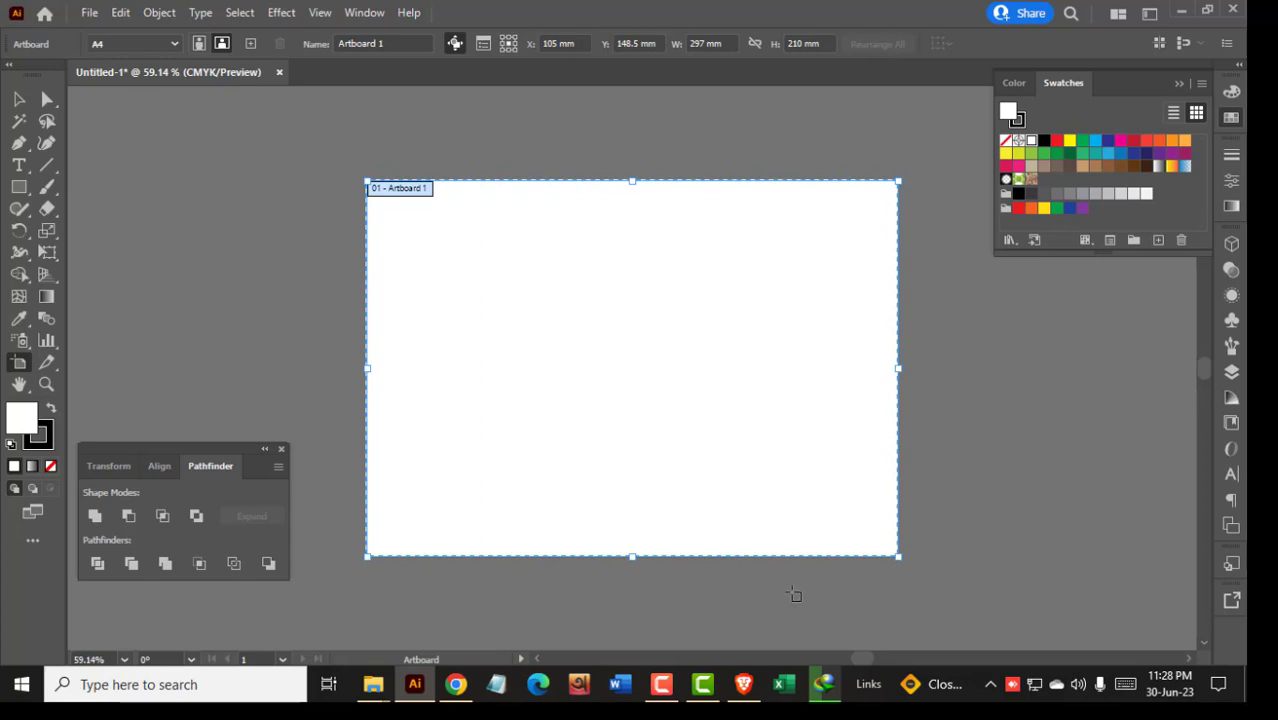
key("Escape")
Draw a small rectangle with black fill and no stroke near the artboard's upper left, and place a copy beside it.
left_click(50, 466)
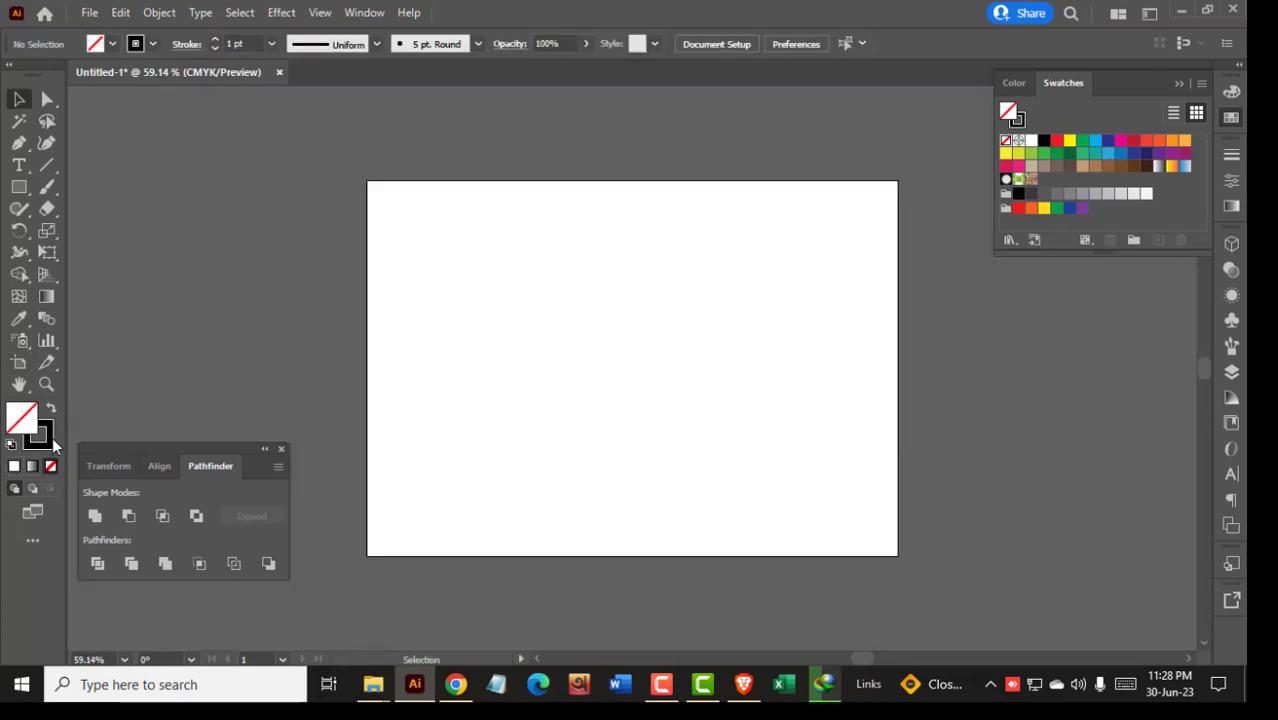
left_click(52, 409)
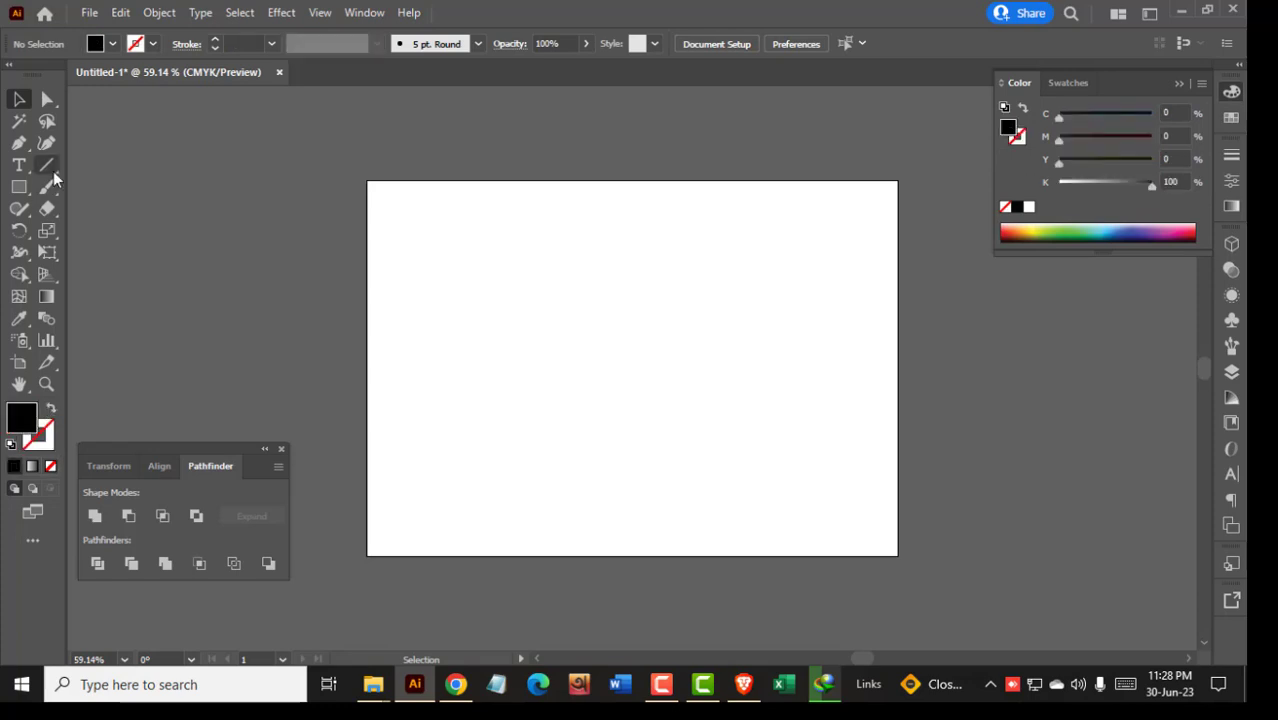
left_click(19, 187)
mouse_move(410, 265)
left_mouse_down()
mouse_move(439, 311)
mouse_move(451, 300)
mouse_move(441, 291)
mouse_move(467, 287)
left_mouse_up()
Repeat the duplication to build an evenly spaced horizontal row of eleven black rectangles.
key("ctrl+d")
key("ctrl+d")
key("ctrl+d")
key("ctrl+d")
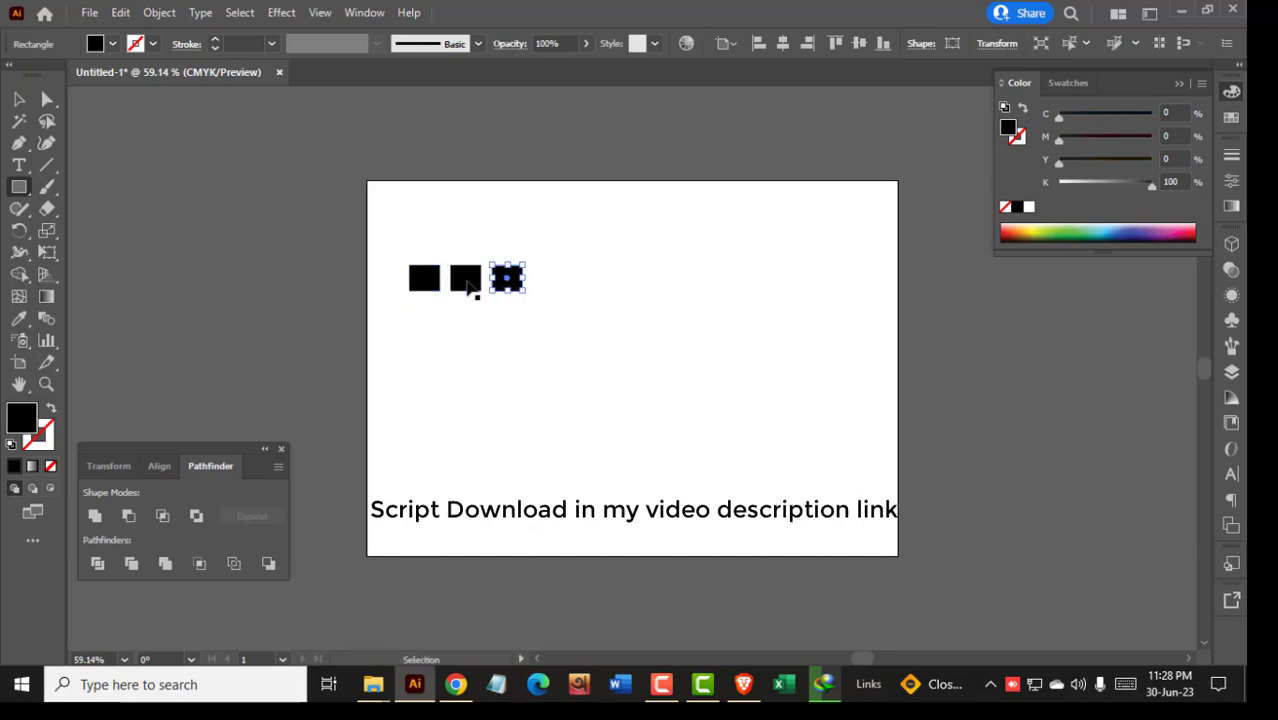
key("ctrl+d")
key("ctrl+d")
key("ctrl+d")
key("ctrl+d")
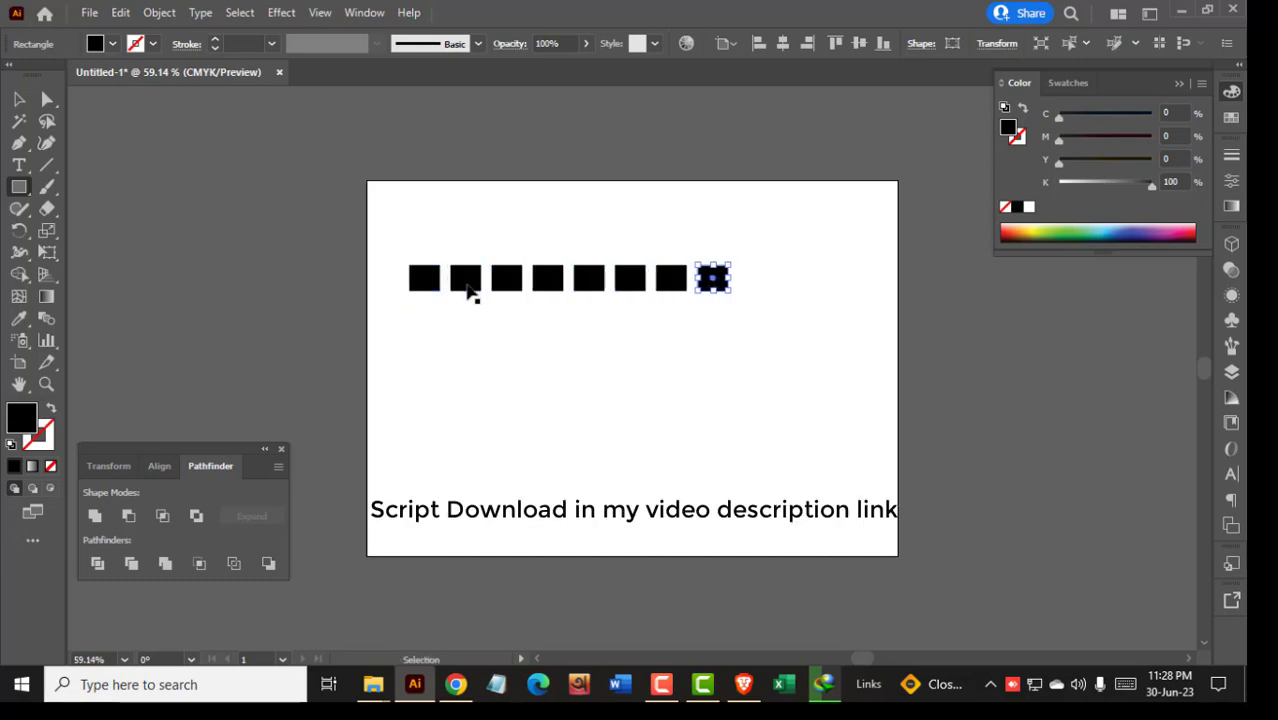
key("ctrl+d")
Select the whole row of rectangles, shift it slightly left on the artboard, and show the color swatches.
left_click_drag(342, 230, 1013, 385)
left_click_drag(842, 291, 813, 284)
scroll(579, 245, "up", 2)
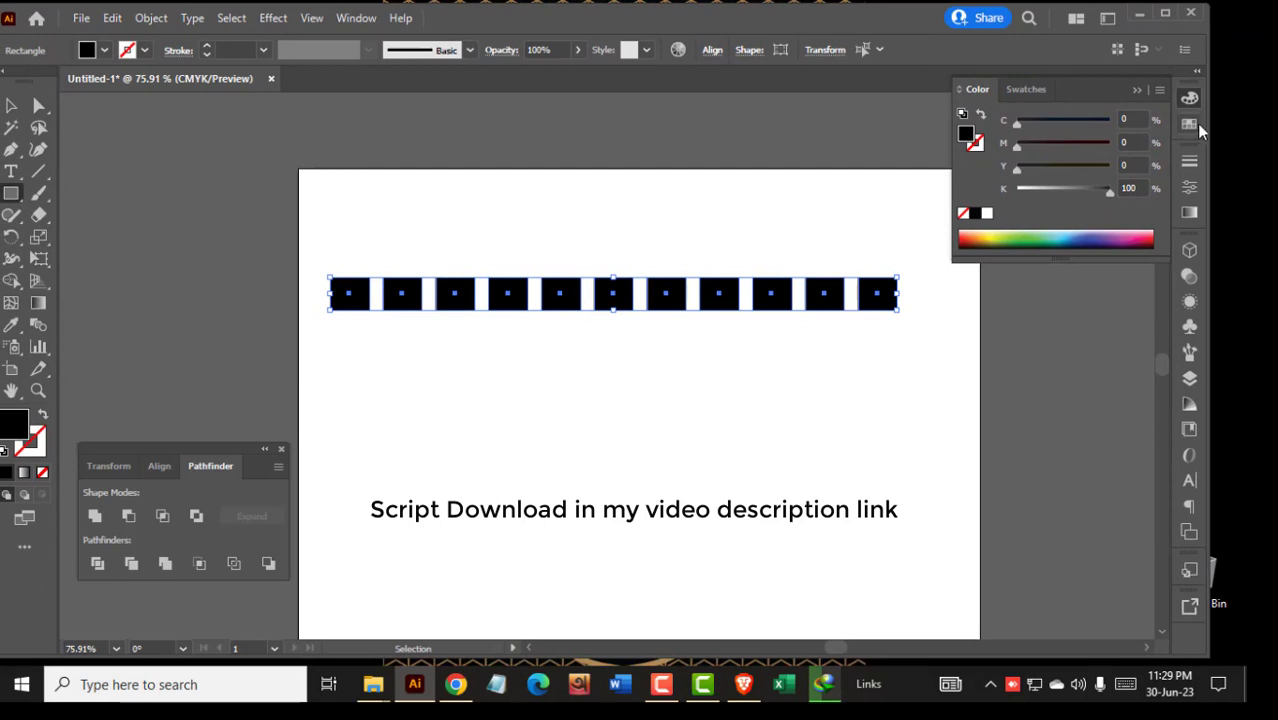
left_click(1198, 125)
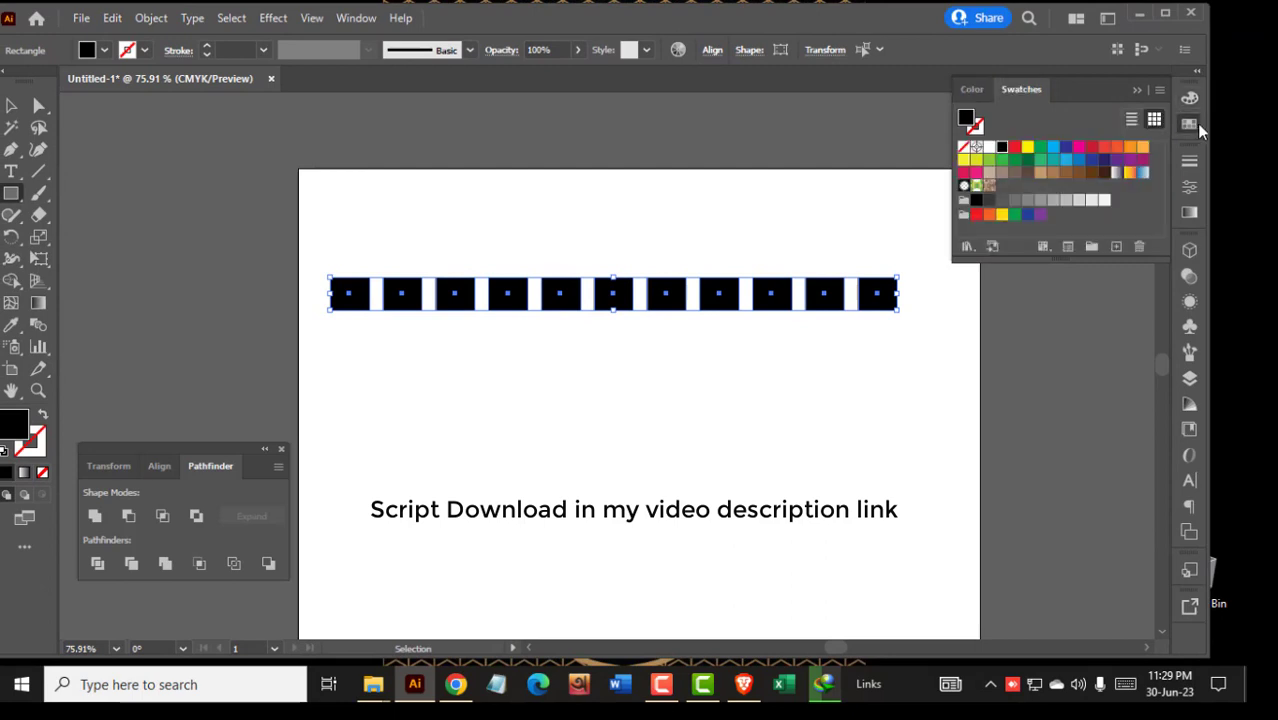
Recolor the selected rectangles with the RandomSwatchFillColor script, using the swatch range from red through C=0 M=35 Y=85 K=0.
left_click(1012, 150)
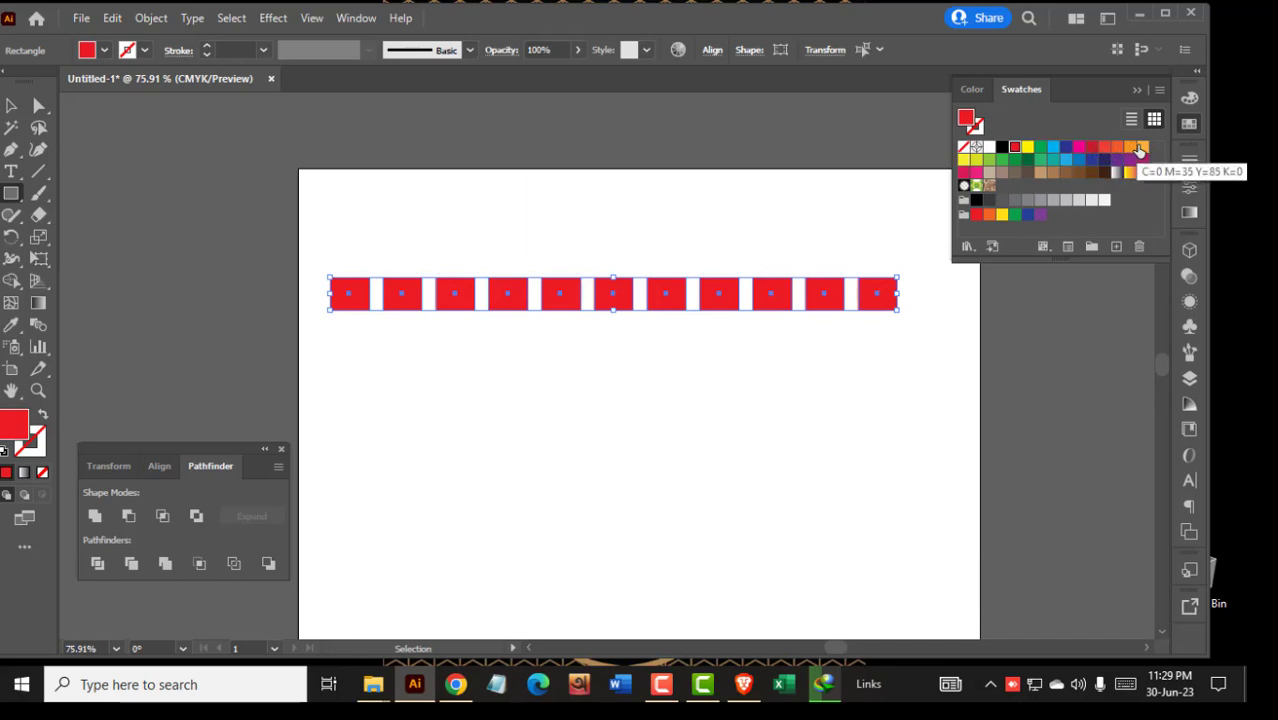
left_click(1141, 147, "shift")
left_click(81, 18)
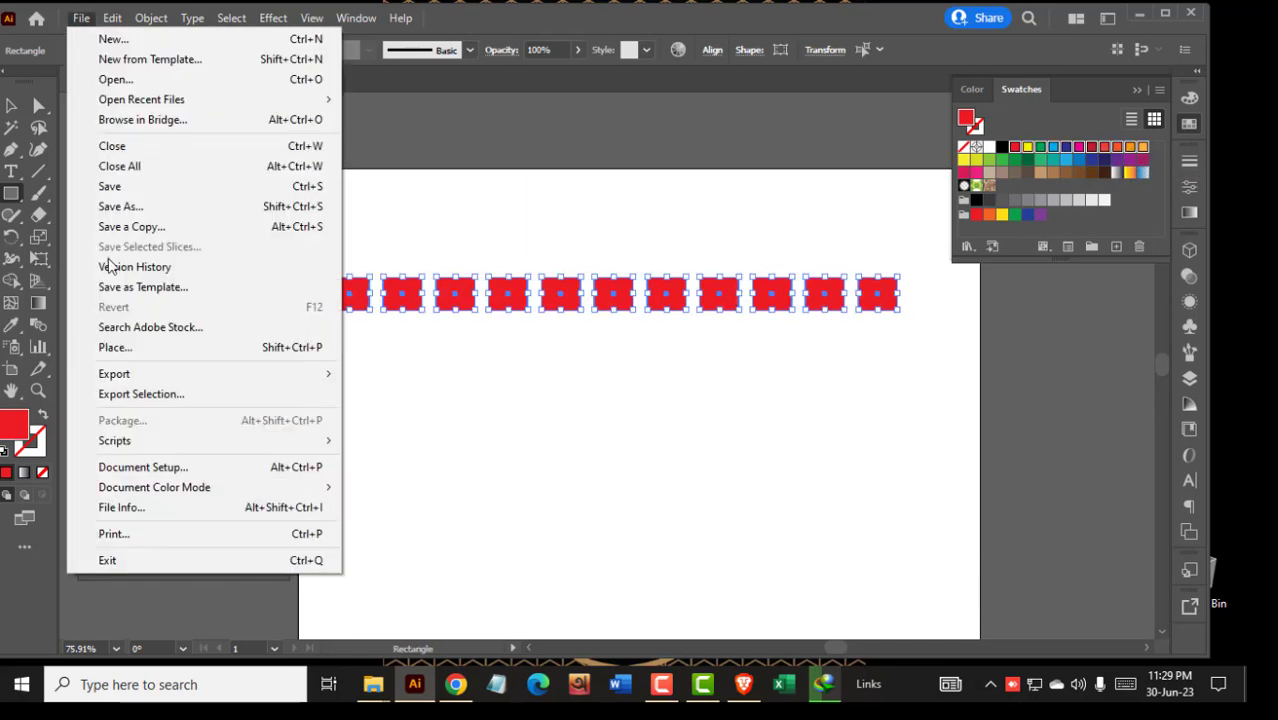
mouse_move(134, 441)
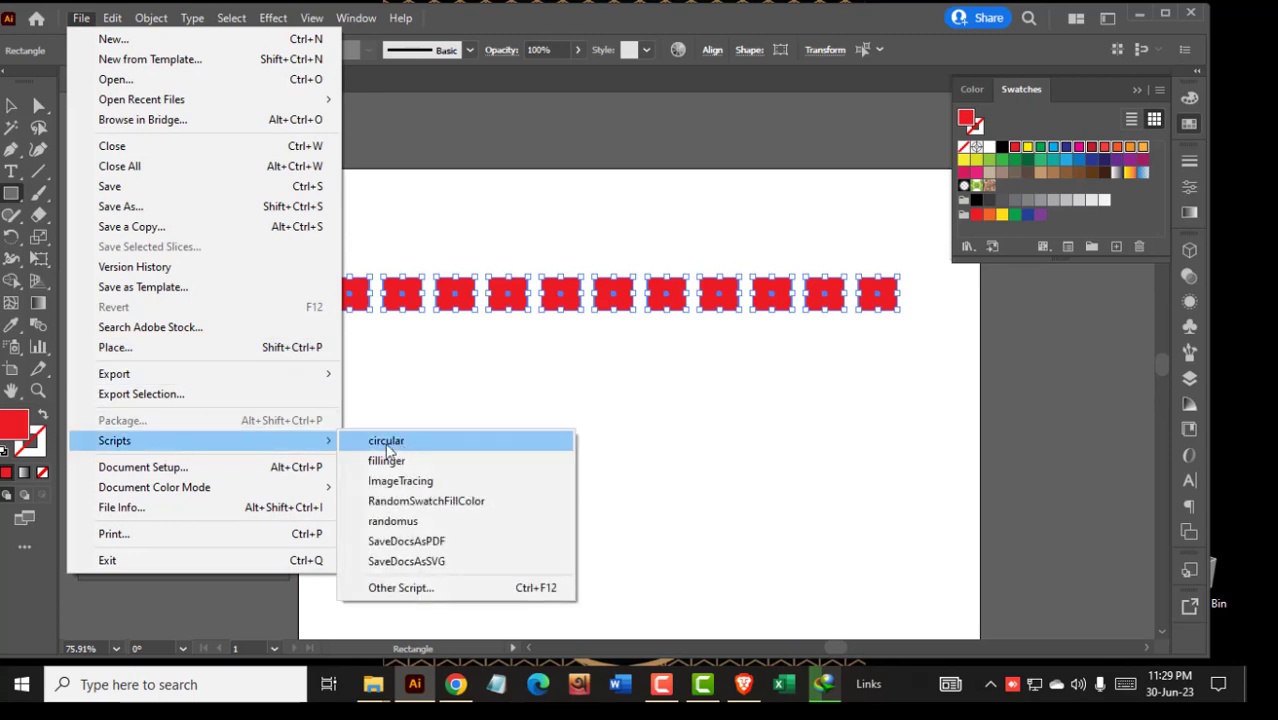
left_click(420, 501)
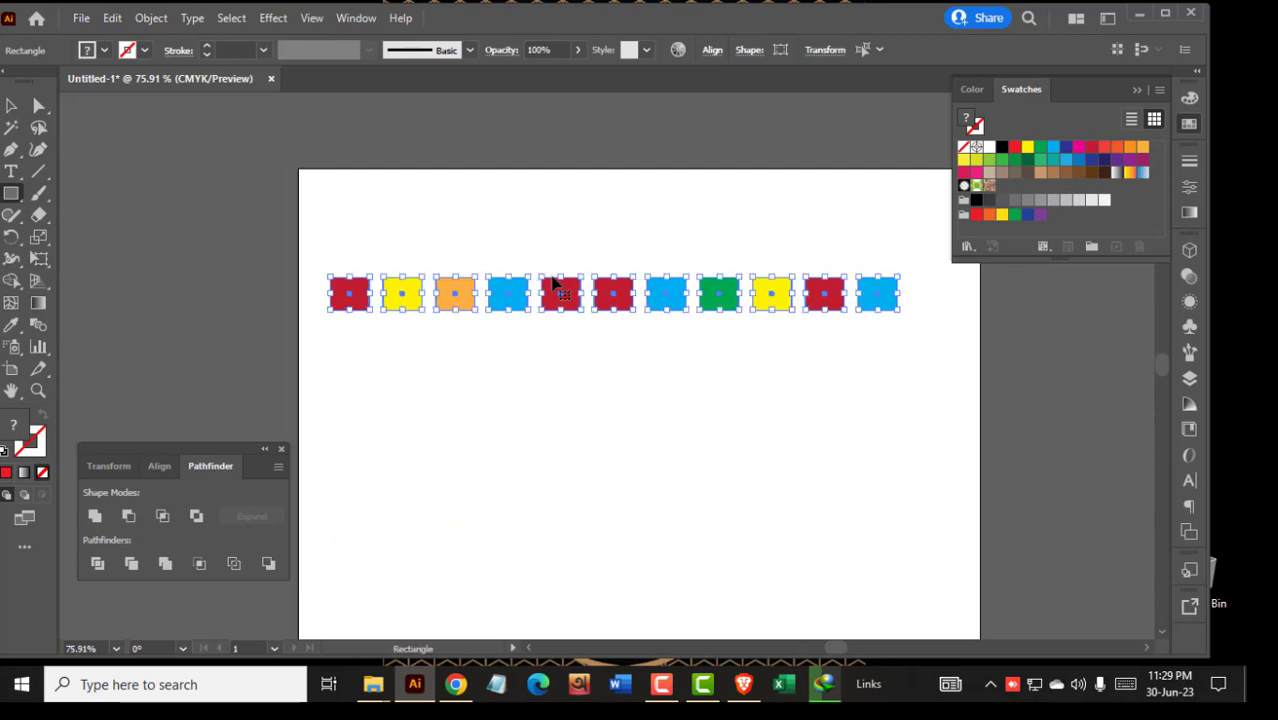
Delete the entire row of multicolored rectangles from the artboard.
left_click(478, 245)
left_click_drag(278, 218, 947, 373)
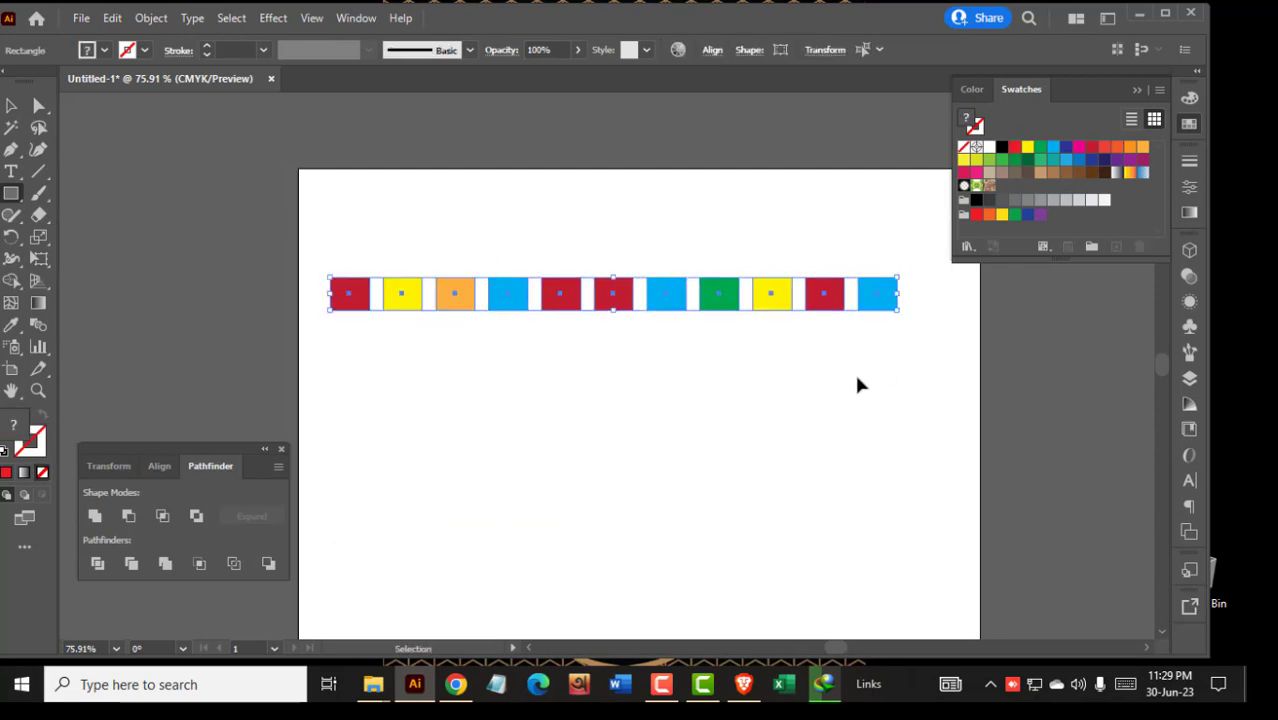
left_click(858, 382)
left_click_drag(270, 206, 952, 436)
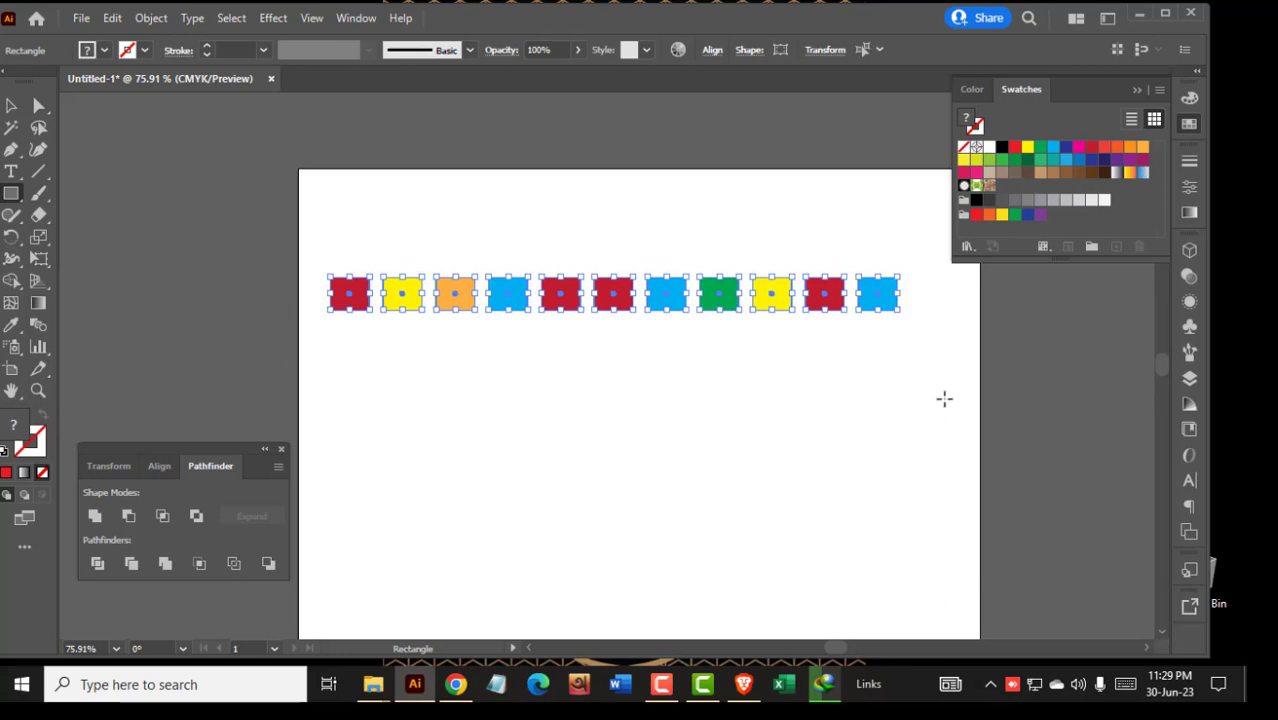
key("Delete")
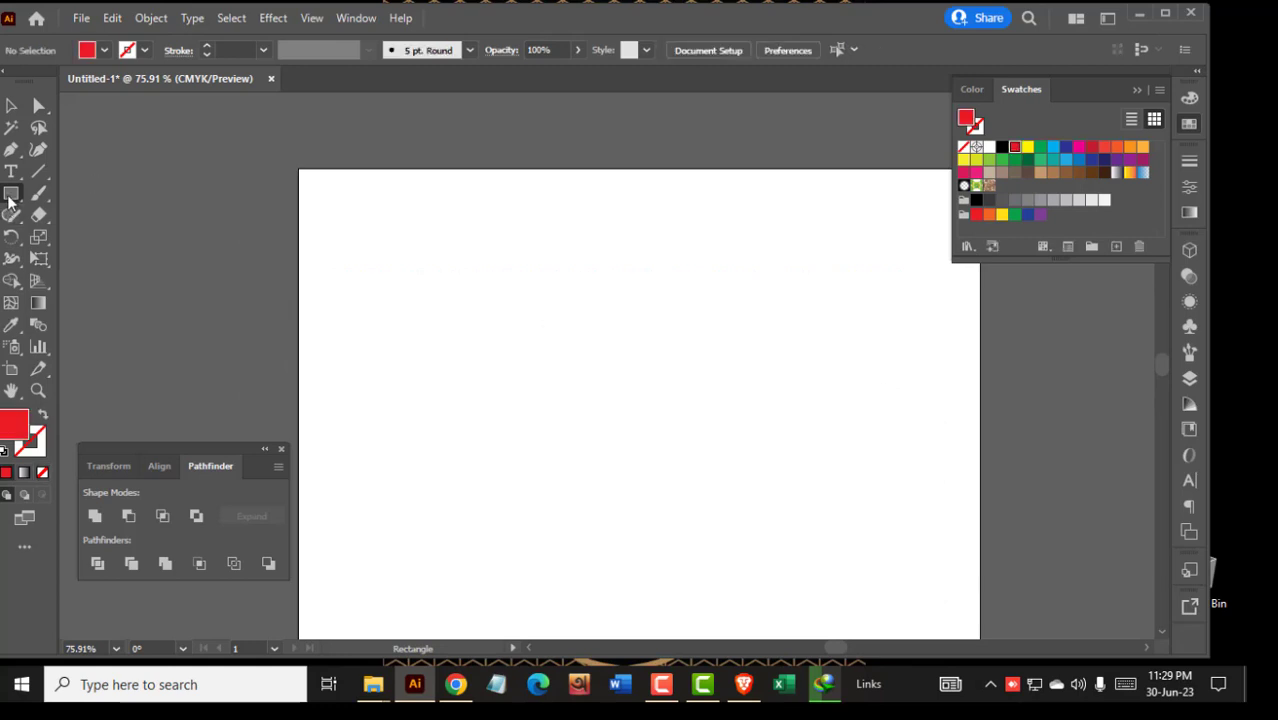
Draw a small red square near the artboard's upper left and remove its upper-left anchor point to form a right triangle.
left_click_drag(383, 291, 408, 308)
scroll(371, 280, "up", 3)
key("a")
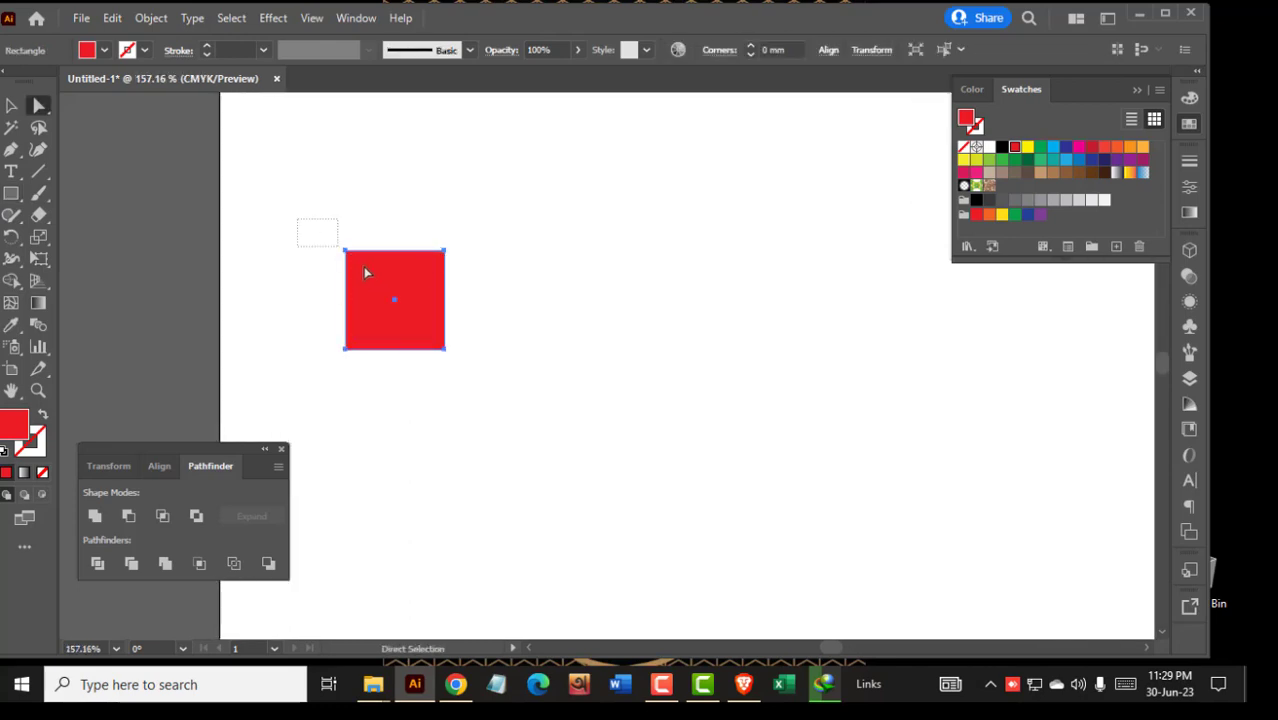
left_click(380, 291)
left_click(323, 49)
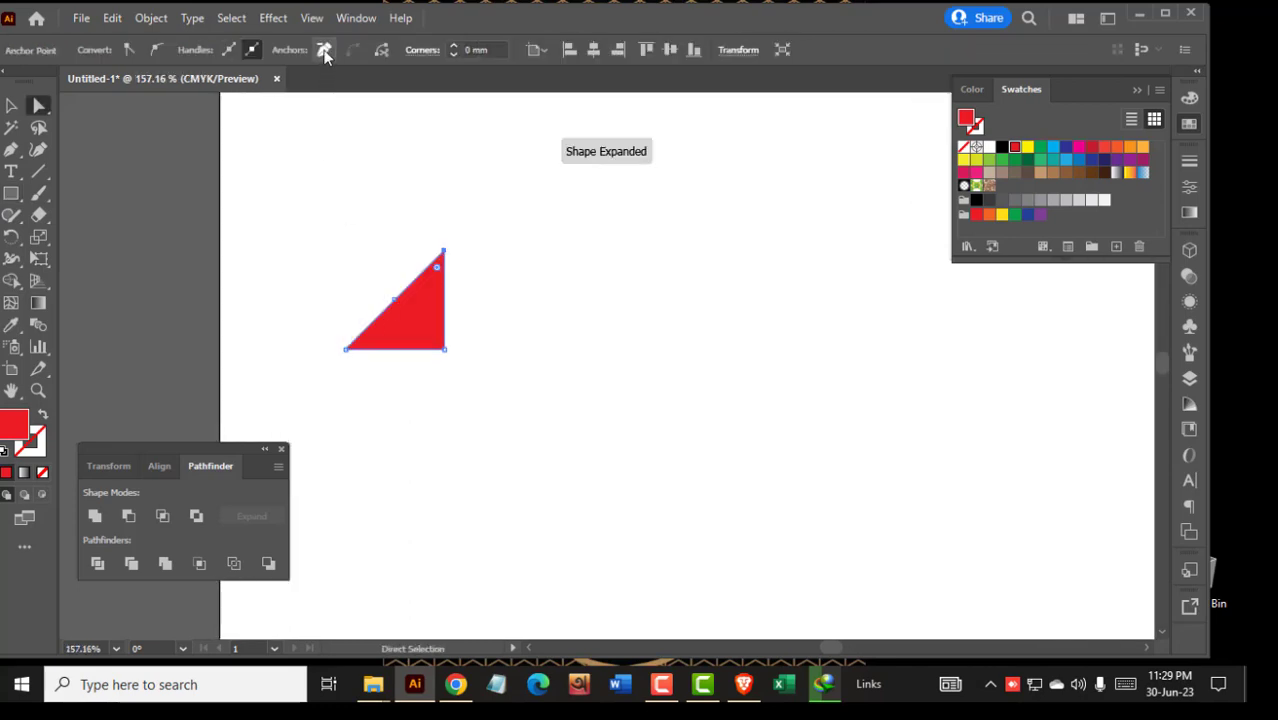
Move the red triangle slightly up and left, shrink it, and place a copy beside it on the same level.
left_click(380, 293)
left_click(397, 302)
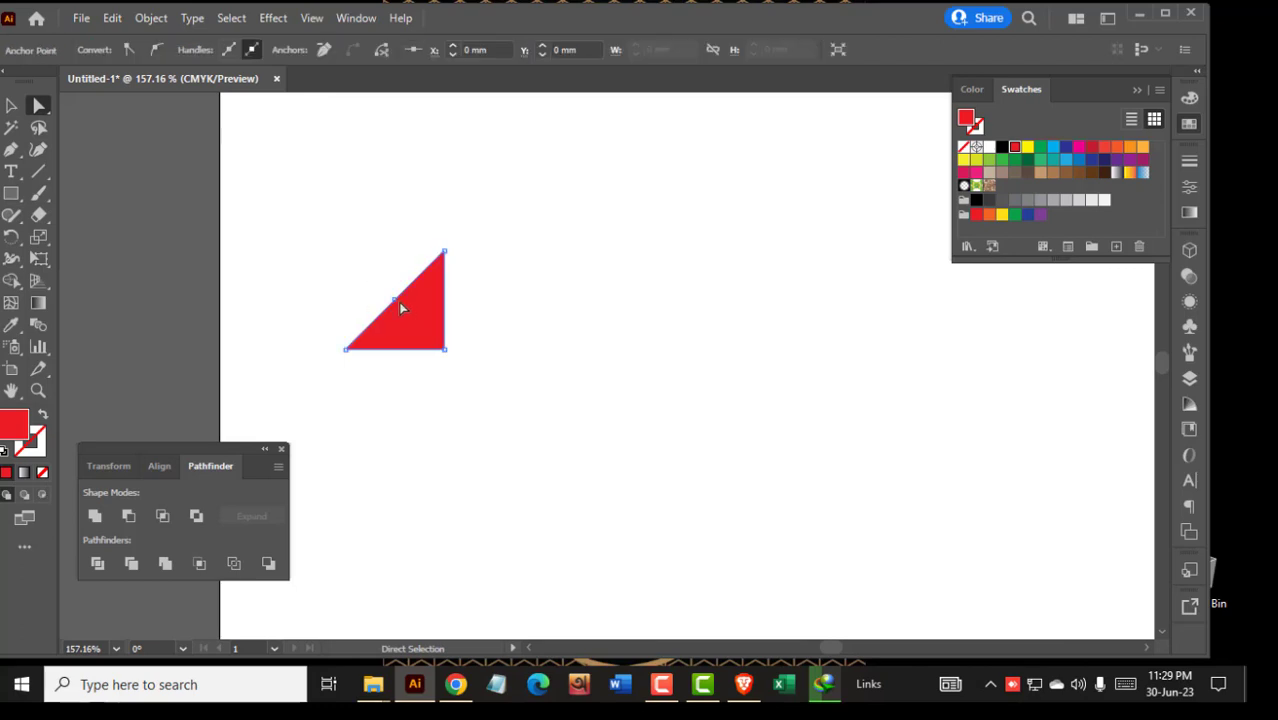
left_click_drag(395, 304, 389, 289)
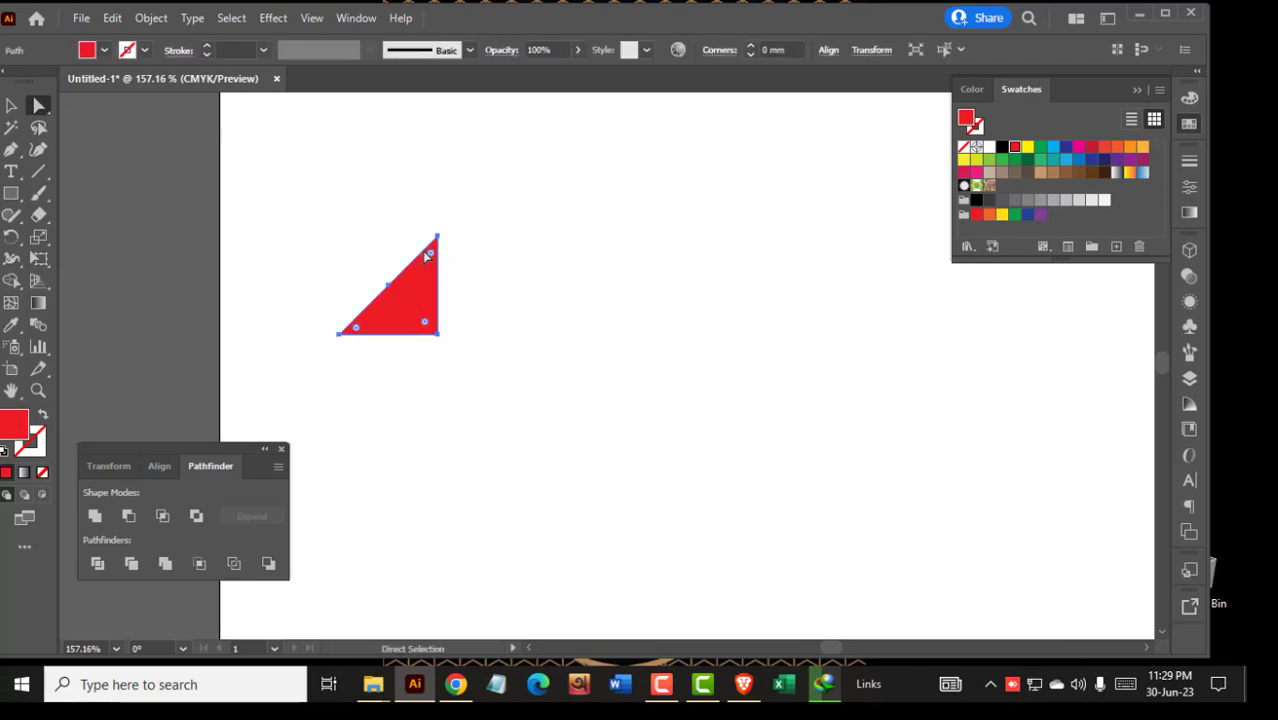
key("v")
left_click_drag(445, 234, 528, 306)
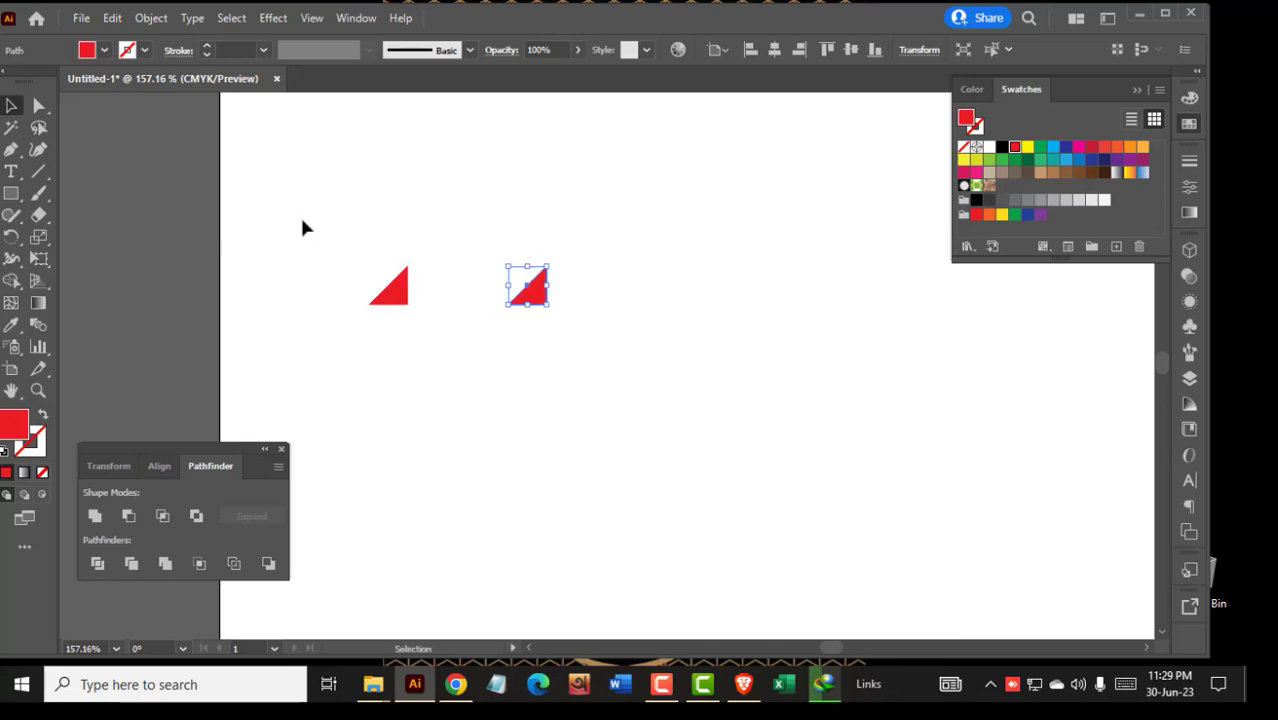
Run the circular script on both triangles and enable its preview.
left_click_drag(300, 222, 643, 374)
left_click(81, 18)
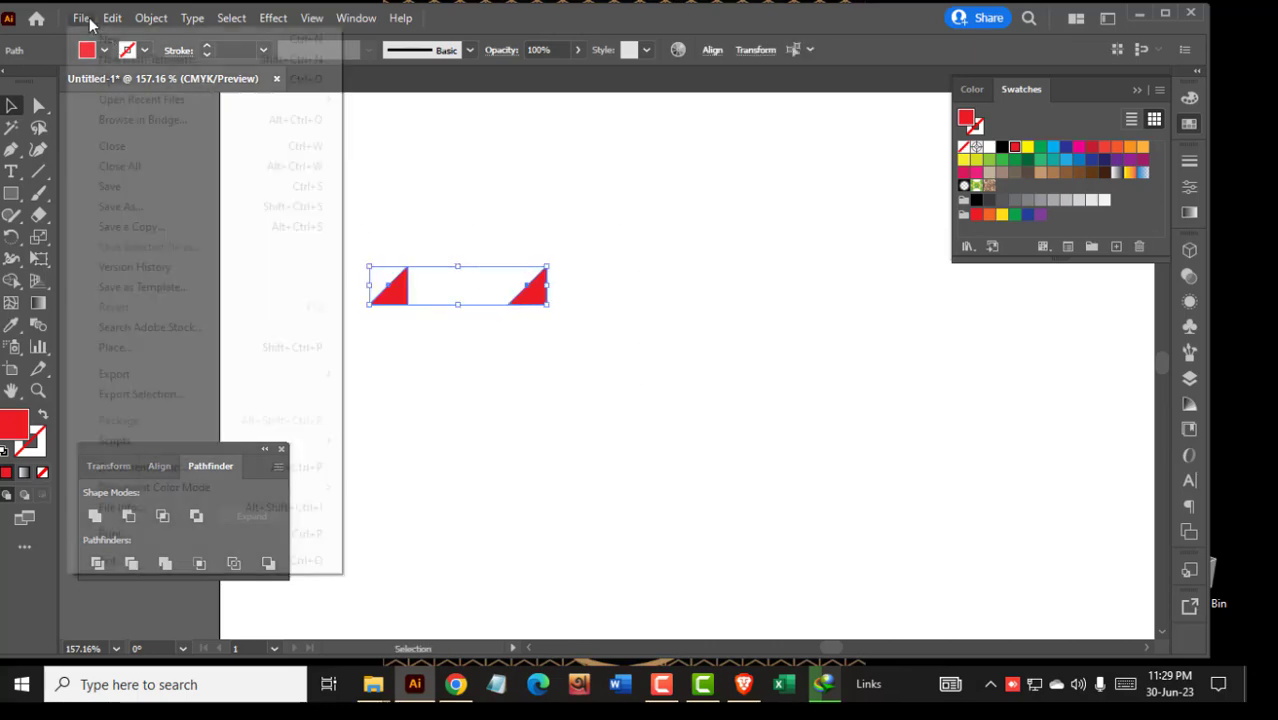
mouse_move(251, 446)
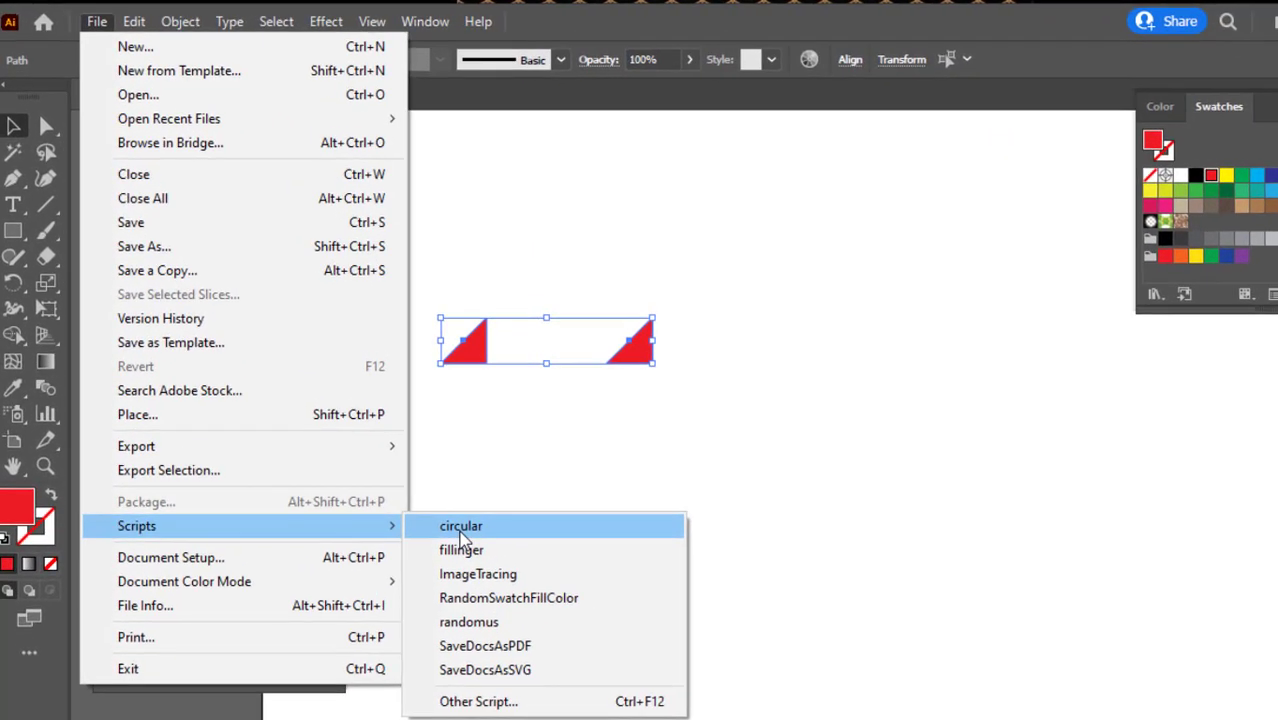
left_click(461, 533)
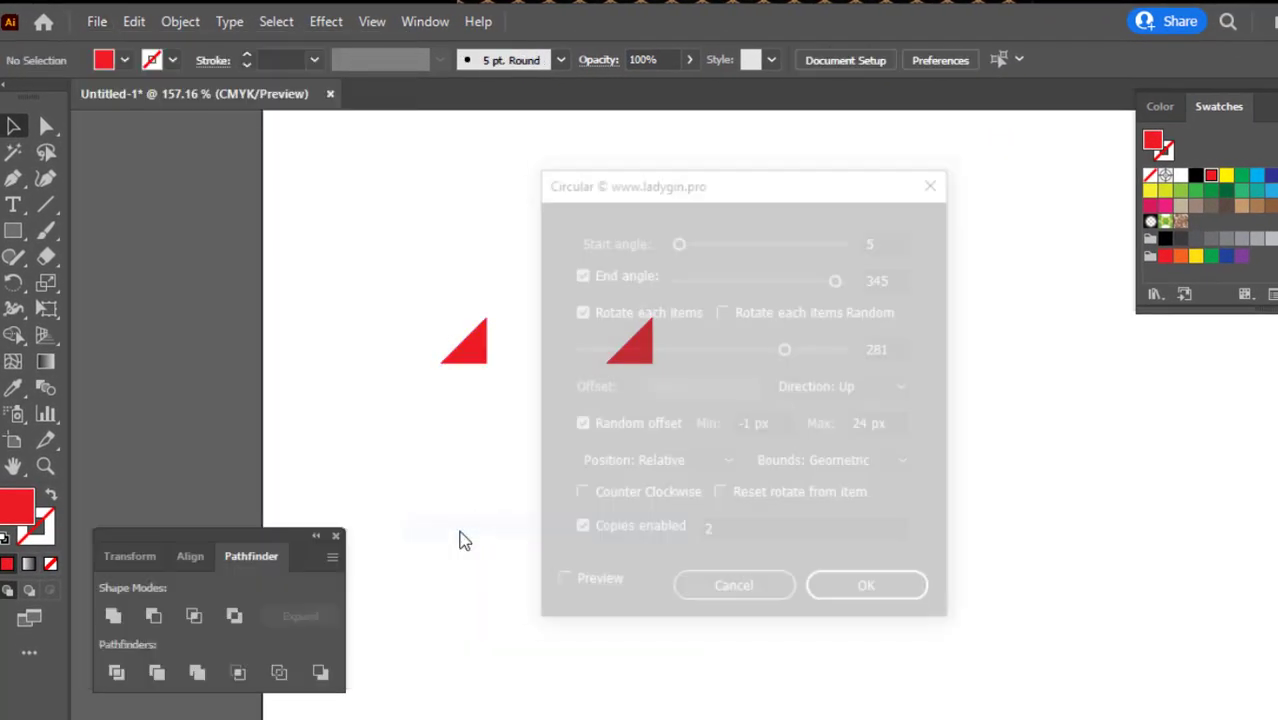
left_click_drag(819, 201, 1090, 210)
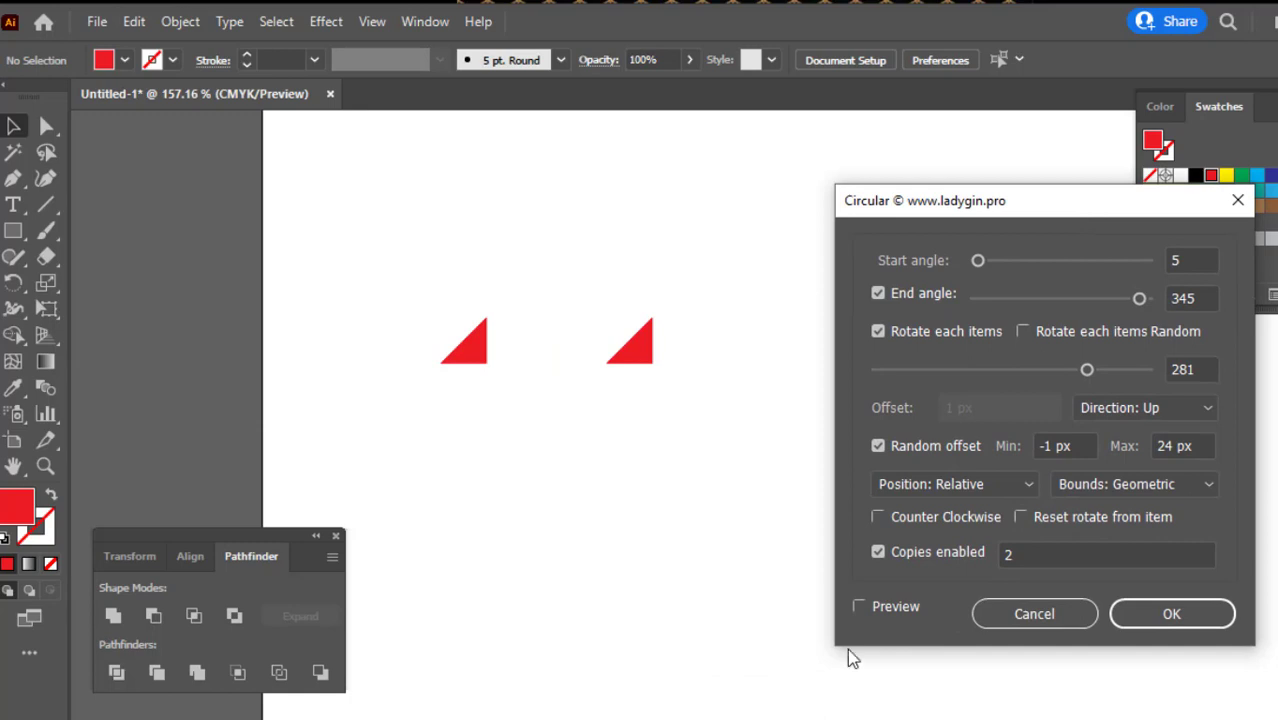
left_click(860, 606)
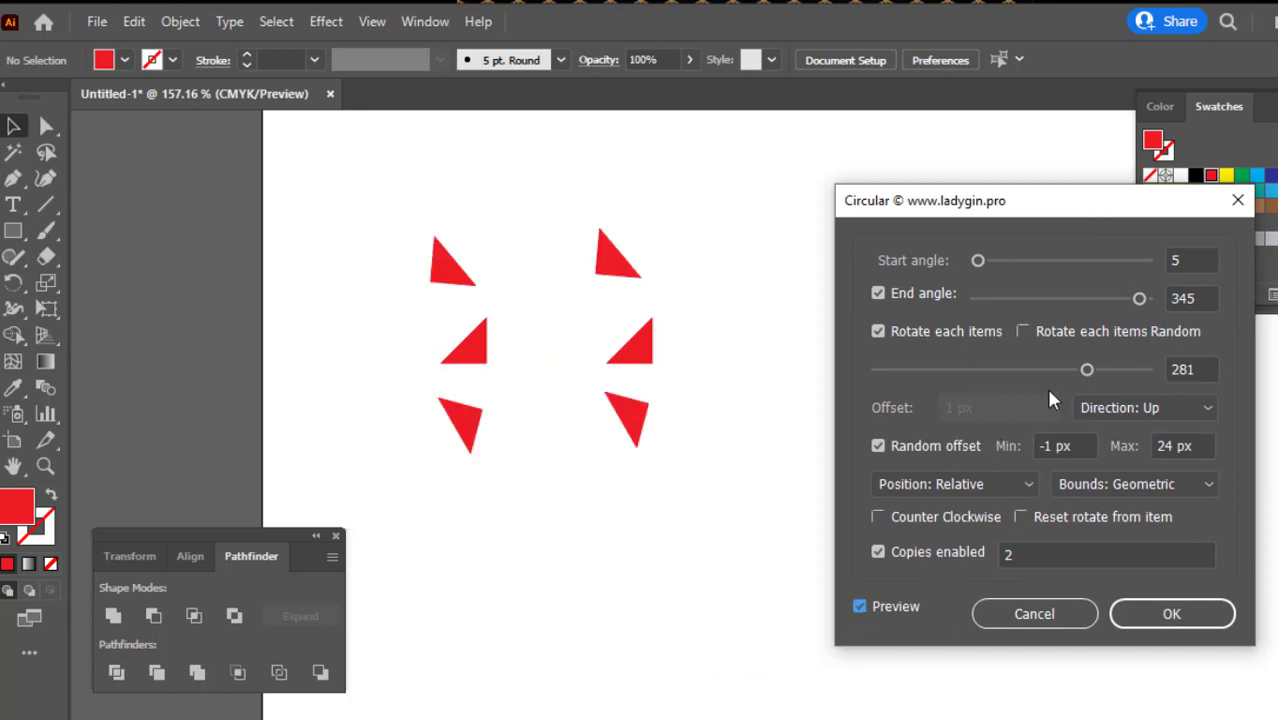
Set the circular script's start angle to 16, end angle to 226 and number of copies to 6.
left_click_drag(978, 260, 975, 262)
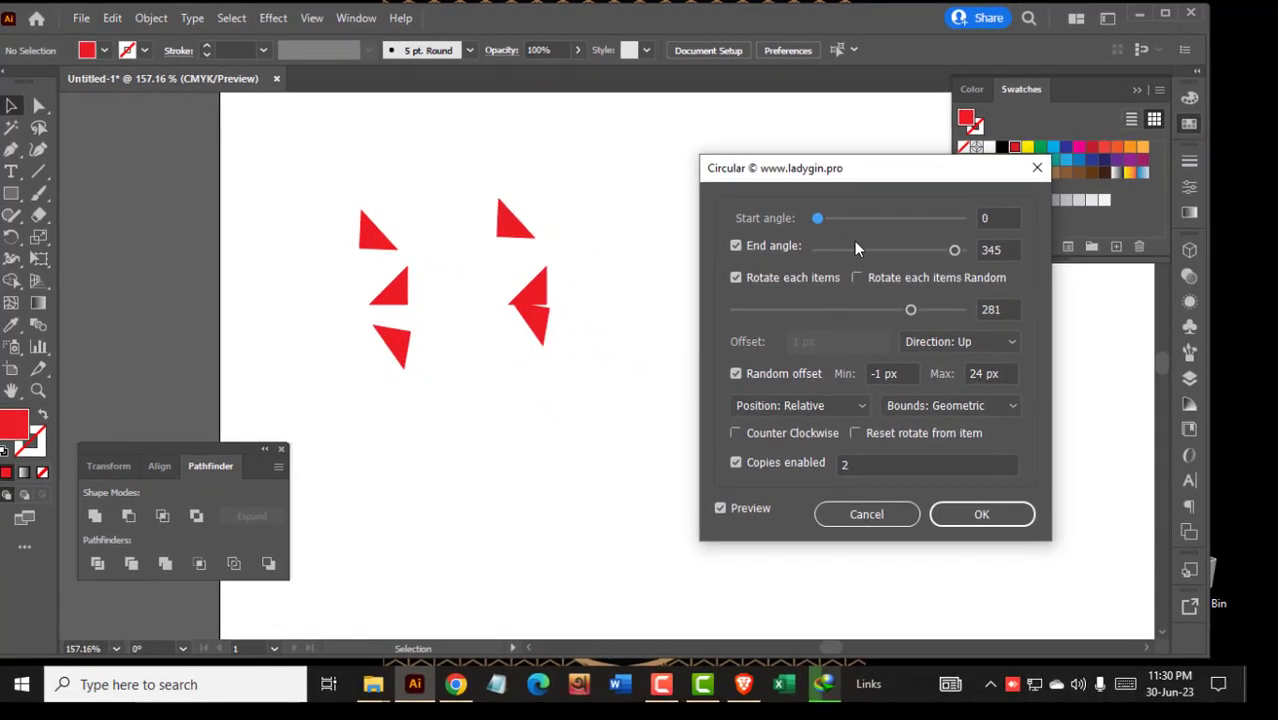
left_click_drag(818, 220, 824, 218)
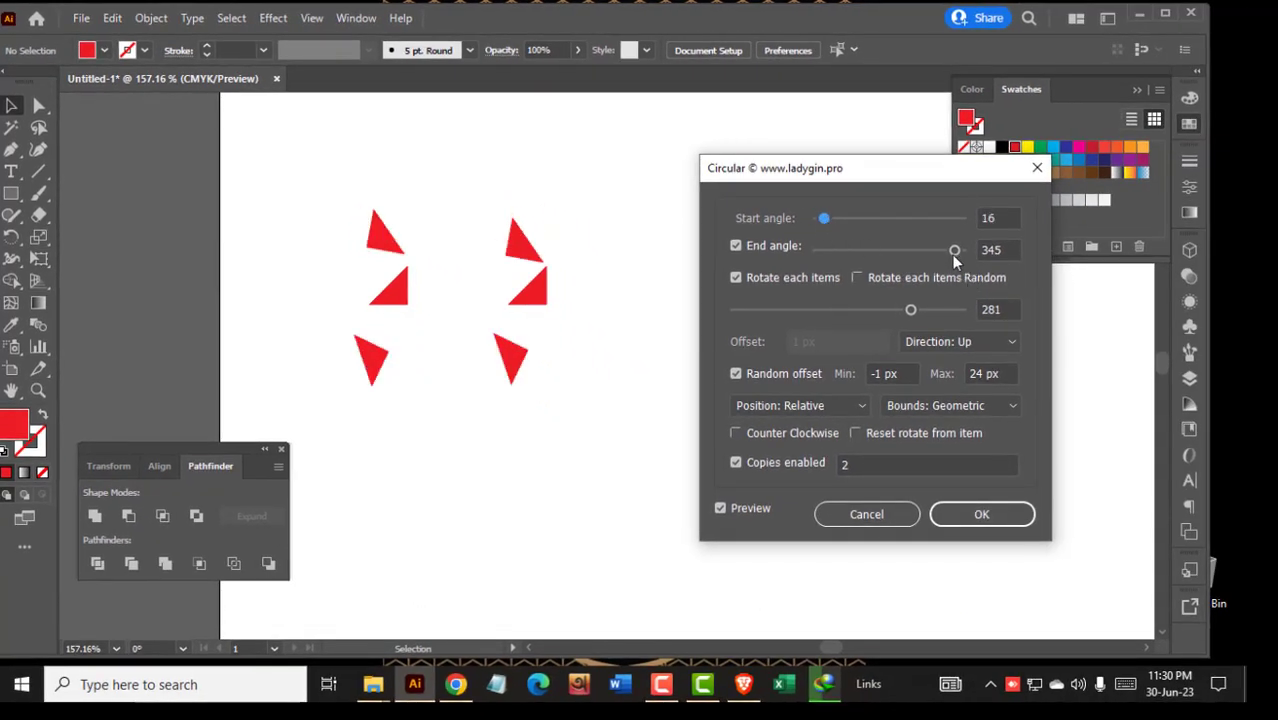
left_click_drag(934, 254, 908, 256)
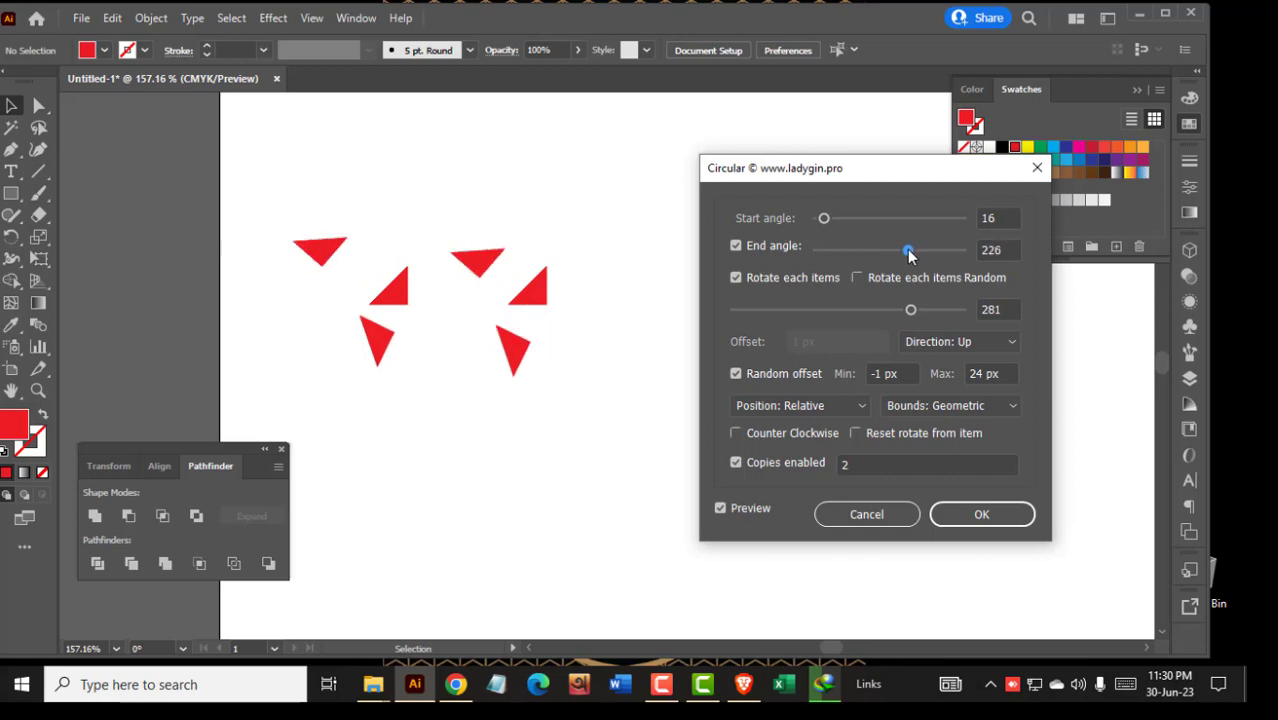
left_click(875, 465)
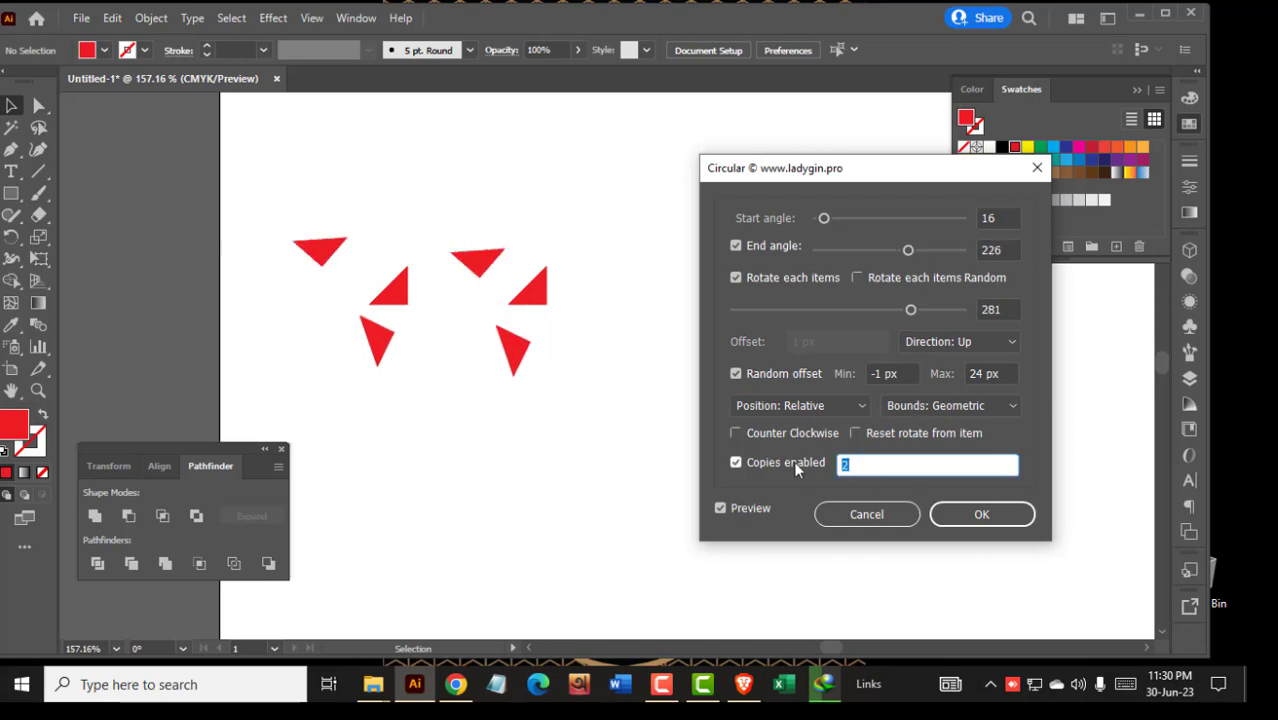
type("3")
key("Up")
key("Up")
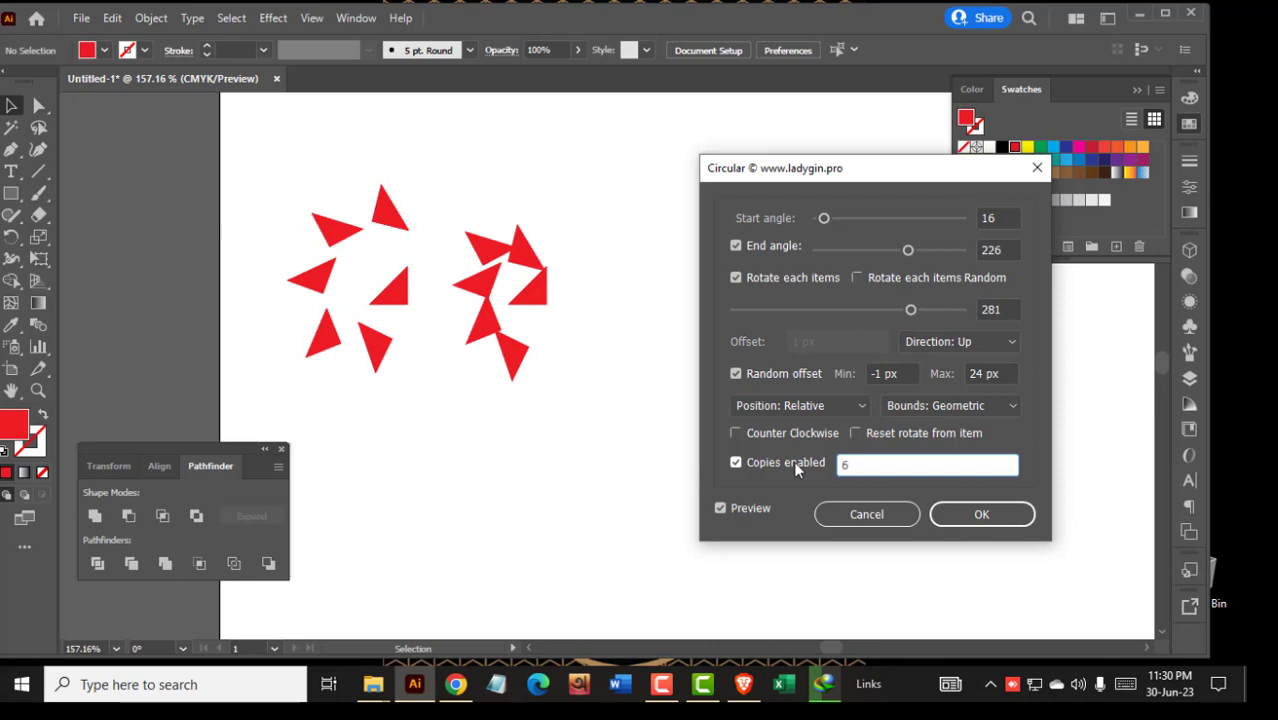
Try an end angle of 225 with adjusted start and rotation angles and random rotation of each item, and apply the circular script.
left_click_drag(1003, 252, 935, 256)
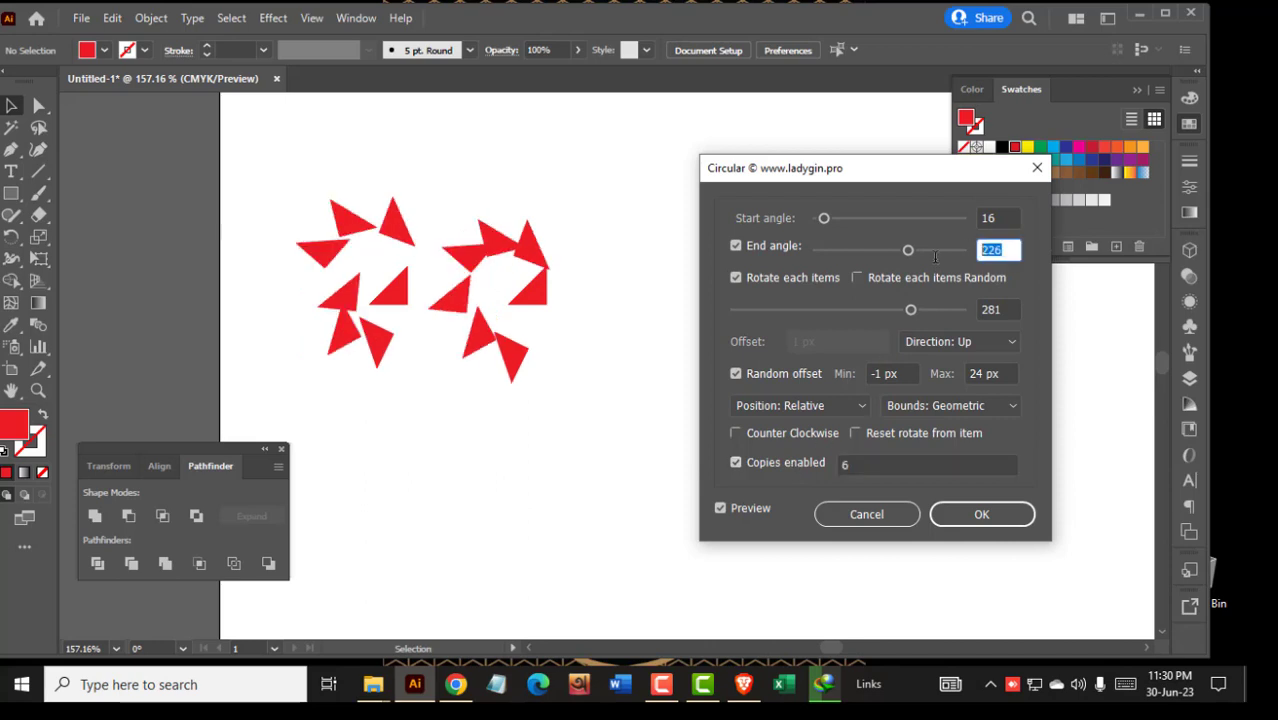
key("Down")
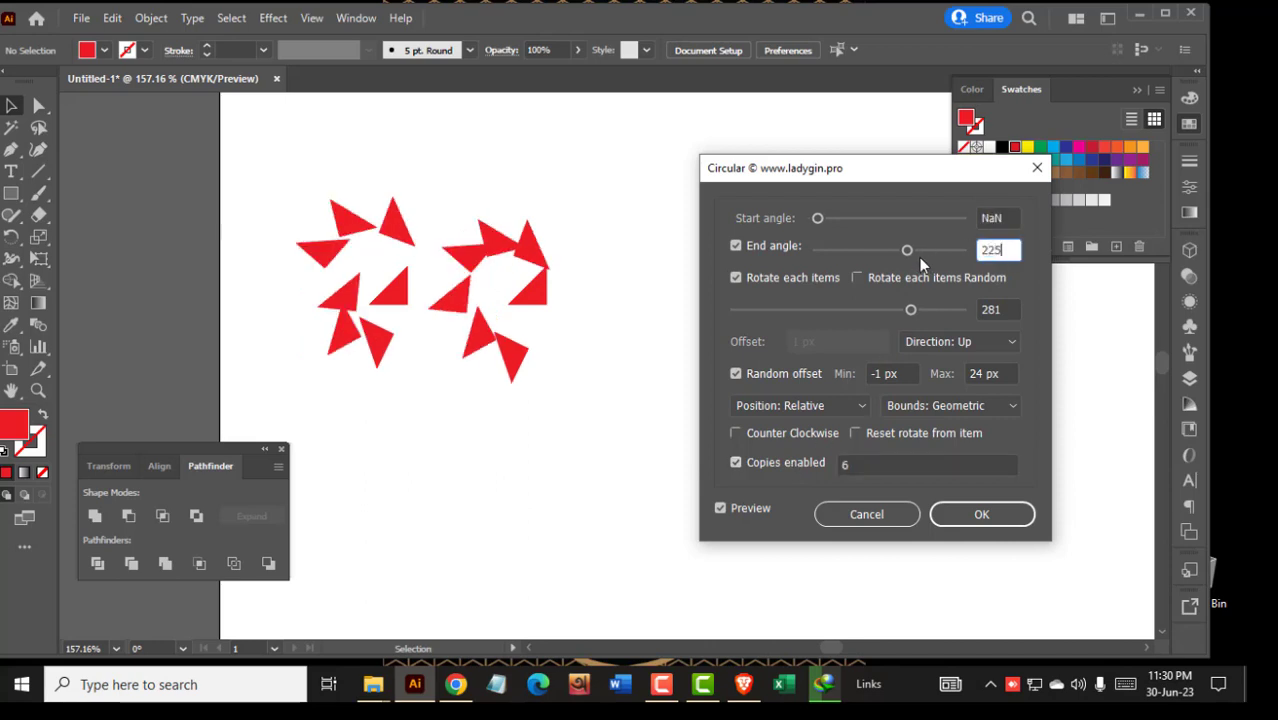
left_click(900, 255)
left_click_drag(896, 258, 876, 260)
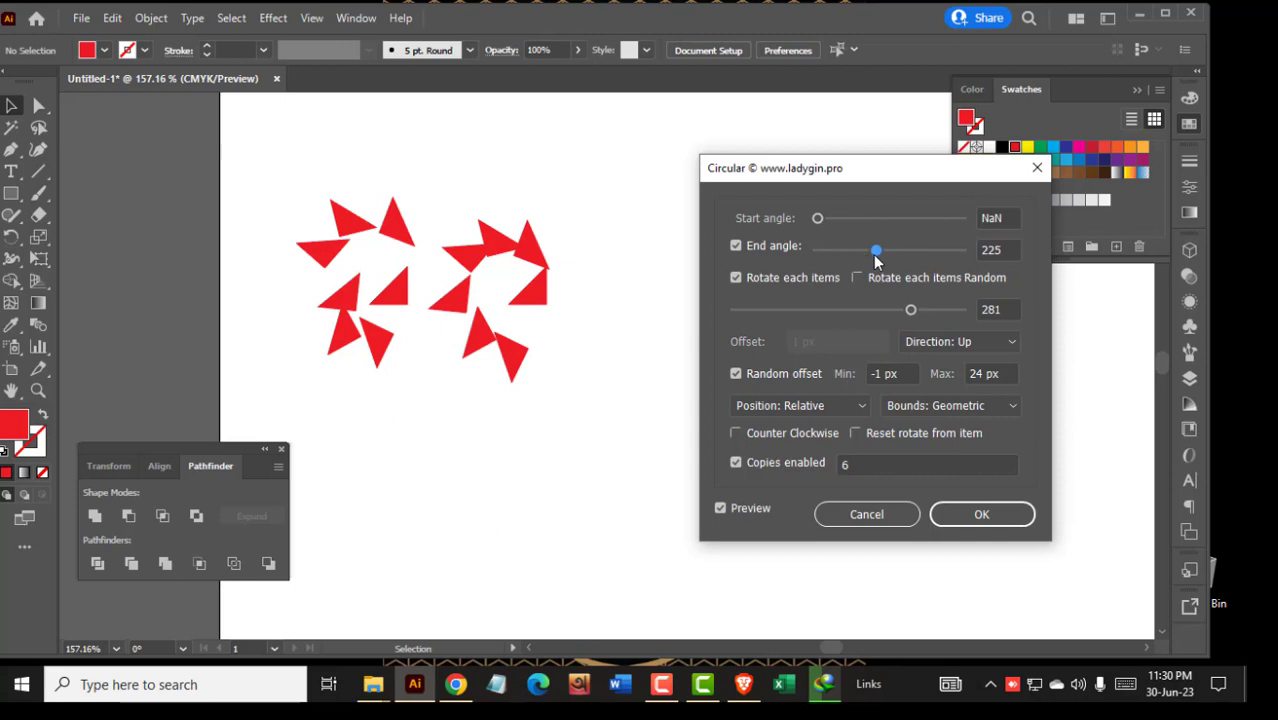
left_click(760, 513)
left_click_drag(817, 218, 935, 231)
left_click_drag(905, 315, 812, 312)
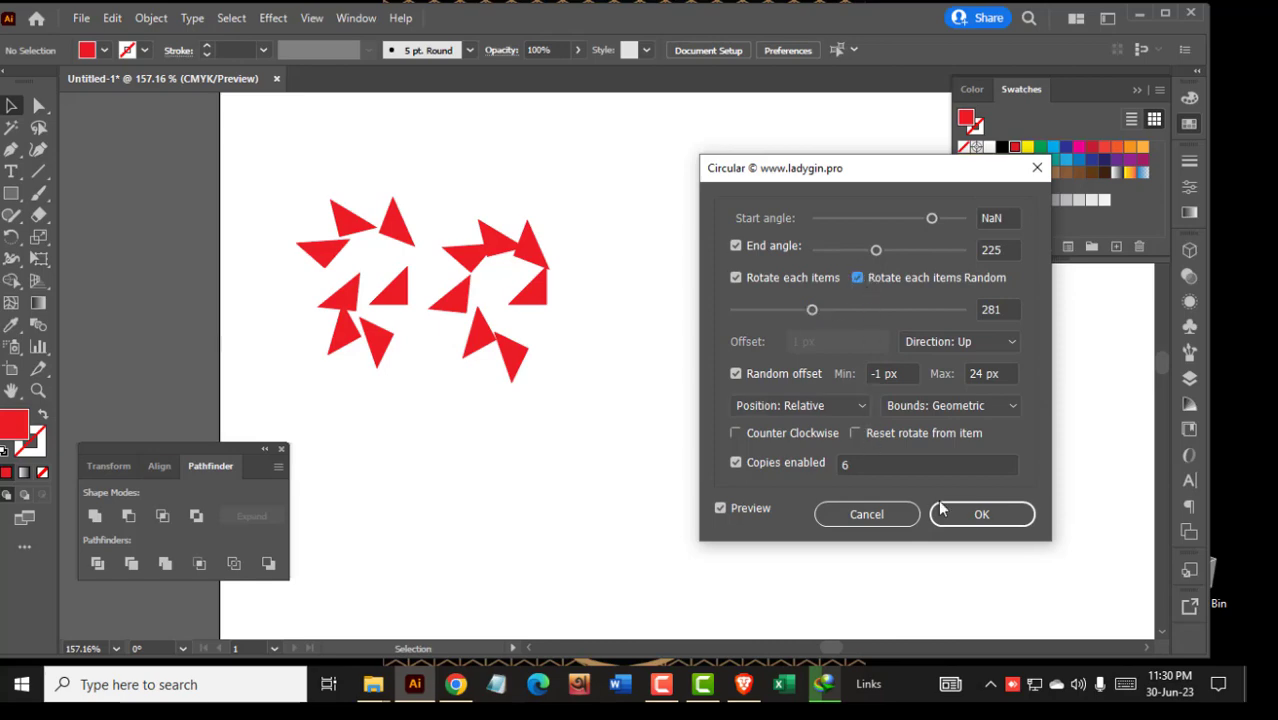
left_click(980, 513)
Place a third triangle below and midway between the other two, and select all three triangles.
left_click(769, 373)
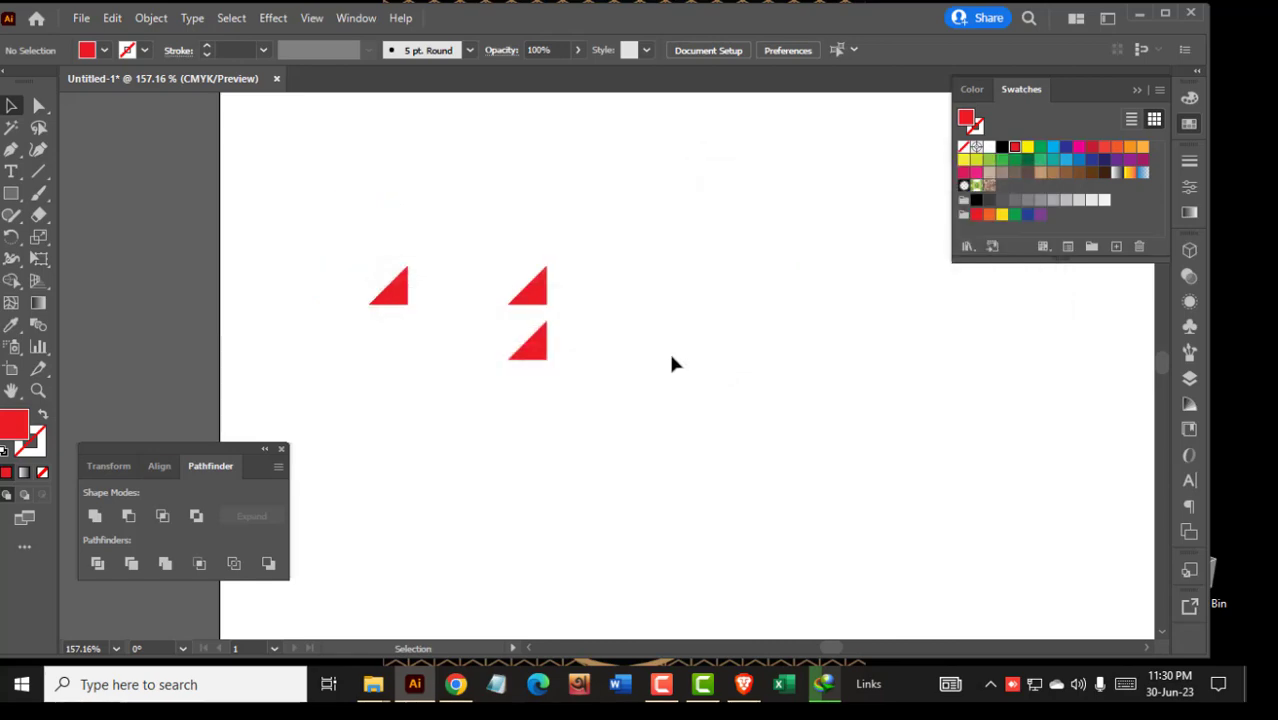
left_click_drag(536, 352, 458, 362)
left_click_drag(357, 214, 640, 398)
Run the circular script on the three triangles with the preview enabled.
left_click(79, 20)
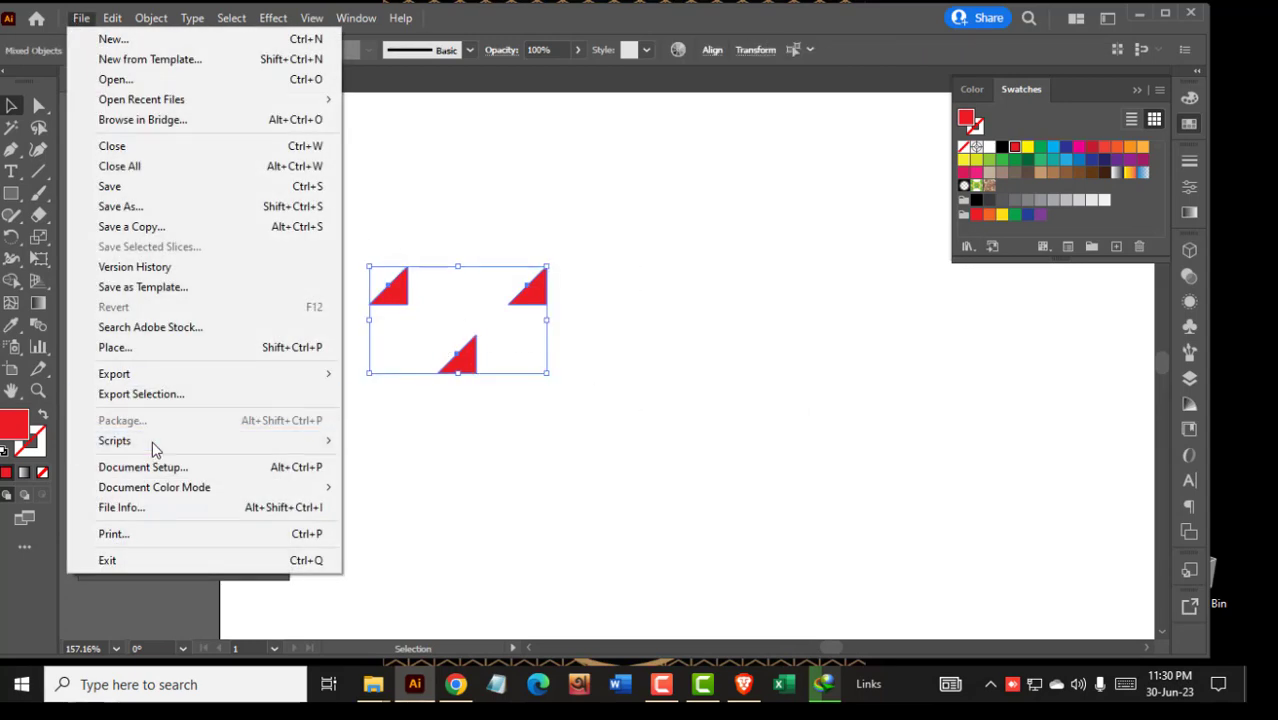
mouse_move(154, 450)
left_click(352, 440)
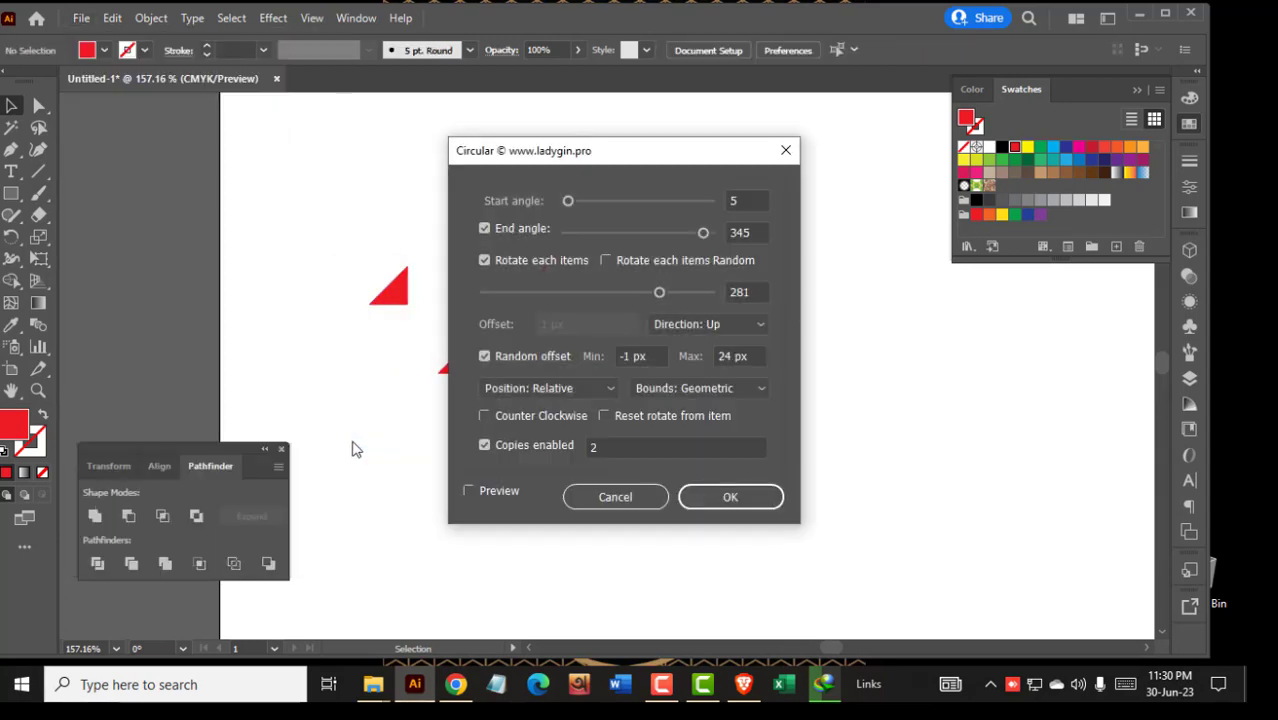
left_click_drag(603, 150, 798, 183)
left_click(666, 526)
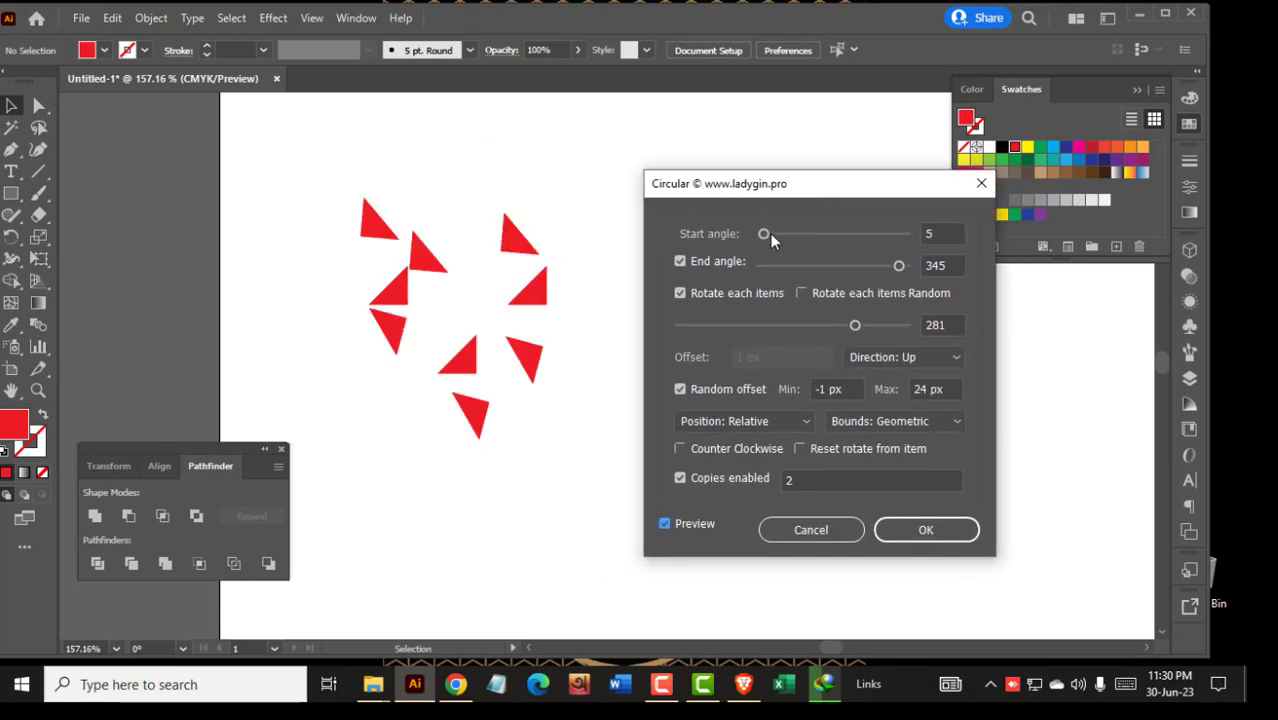
Set the circular arrangement's start angle to 74, end angle to 286 and number of copies to 5.
left_click_drag(770, 233, 799, 245)
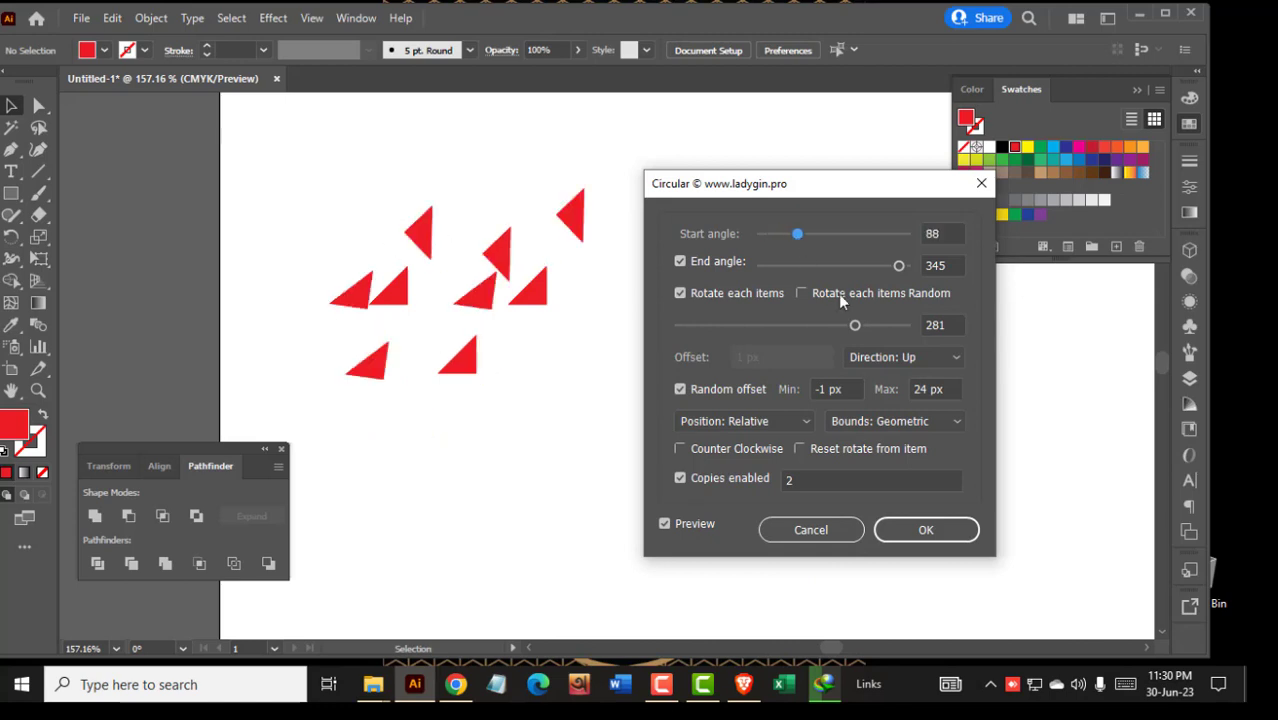
left_click_drag(897, 267, 872, 281)
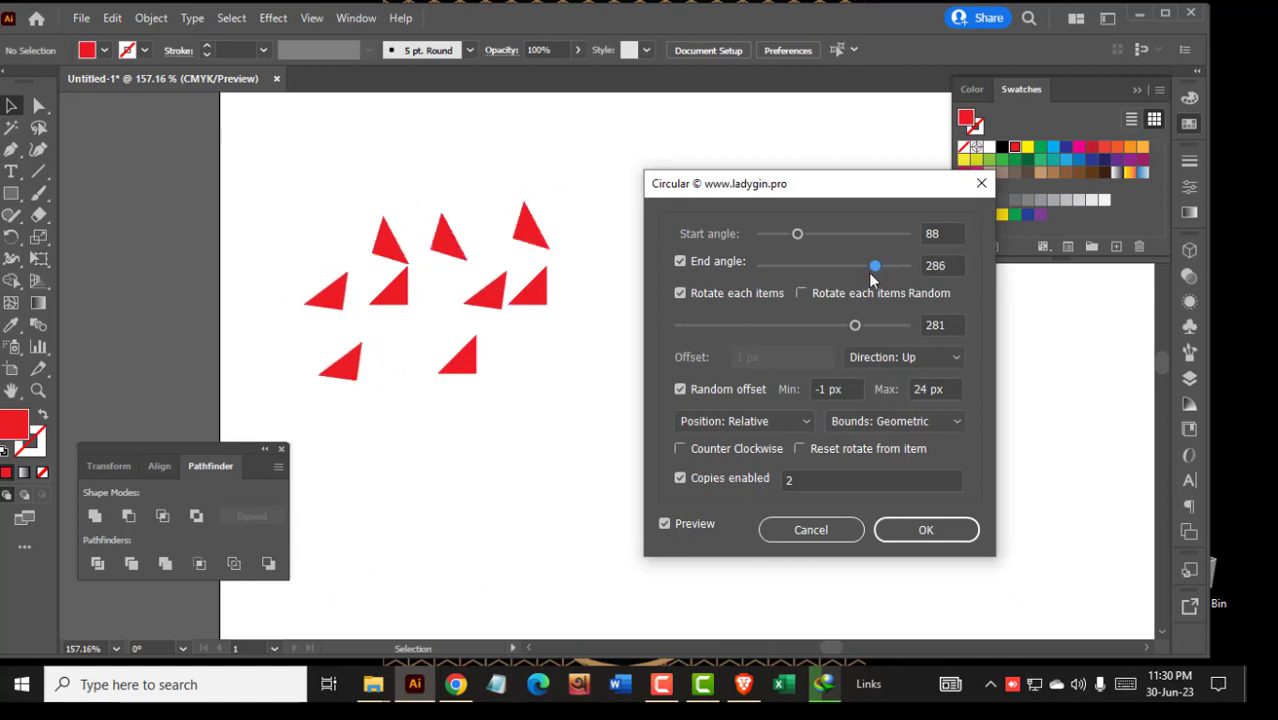
left_click_drag(798, 480, 776, 490)
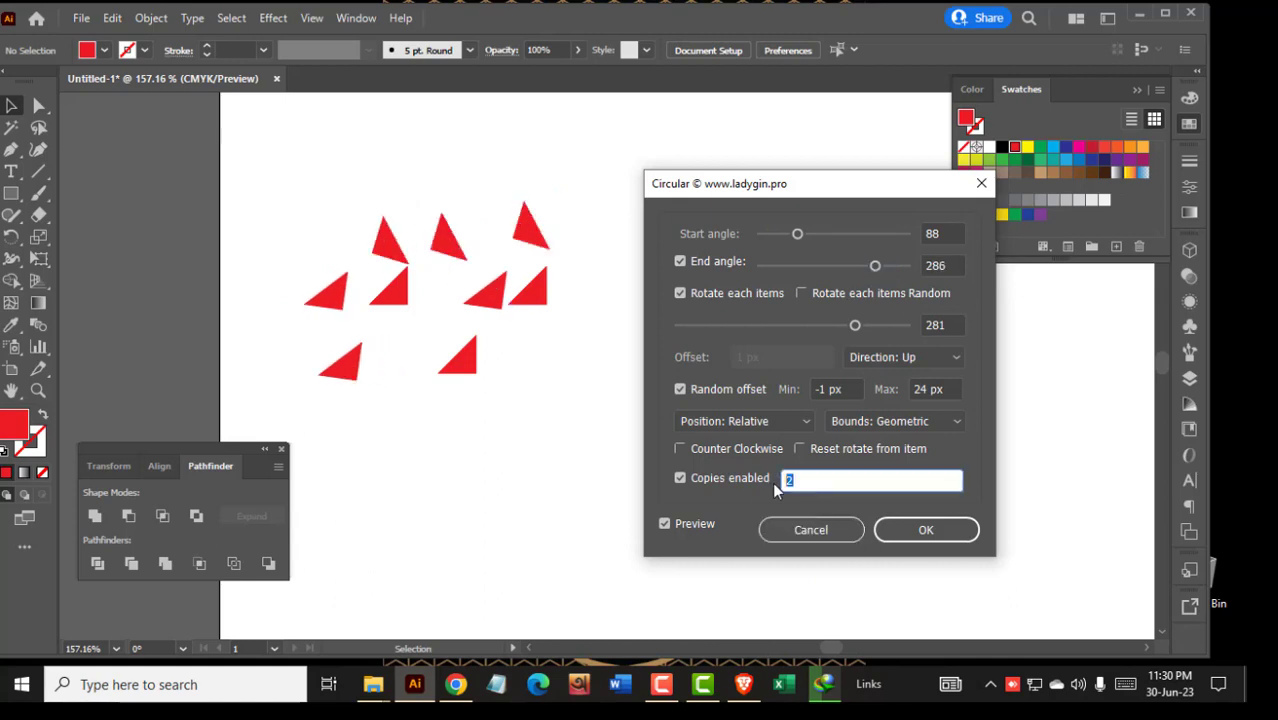
key("Up")
key("Up")
key("Up")
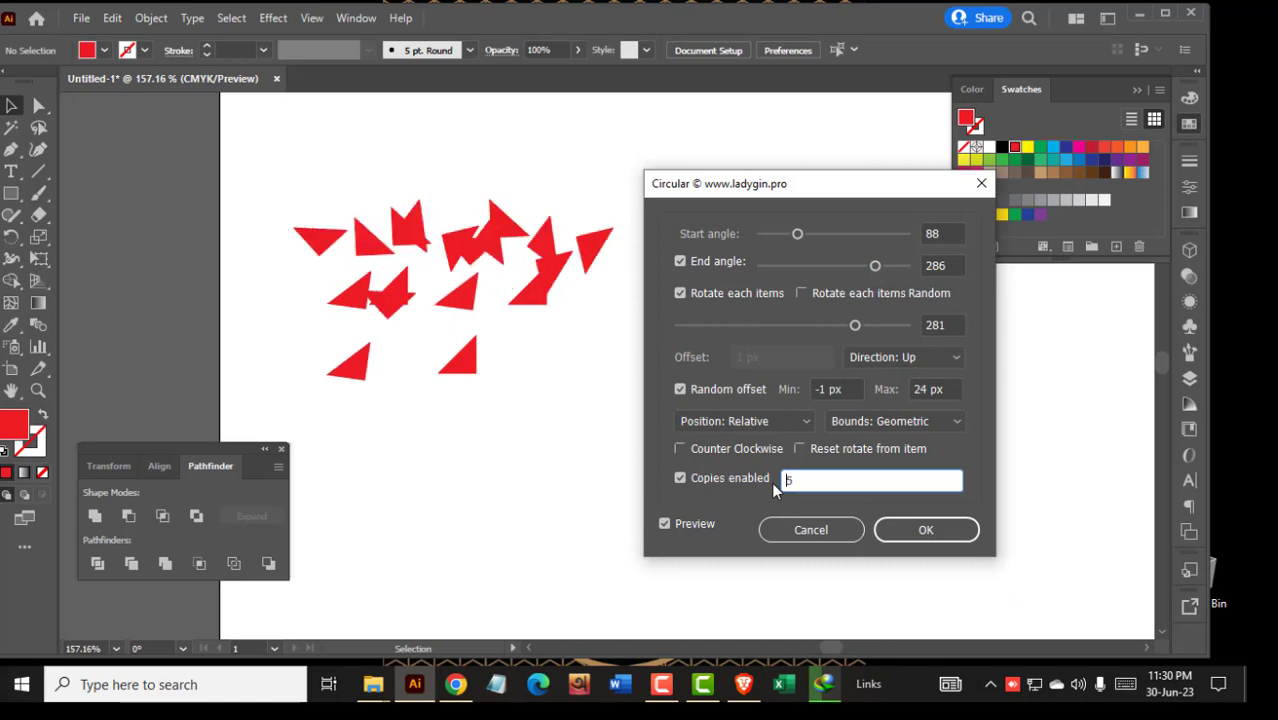
mouse_move(807, 240)
left_mouse_down()
mouse_move(825, 237)
mouse_move(791, 234)
left_mouse_up()
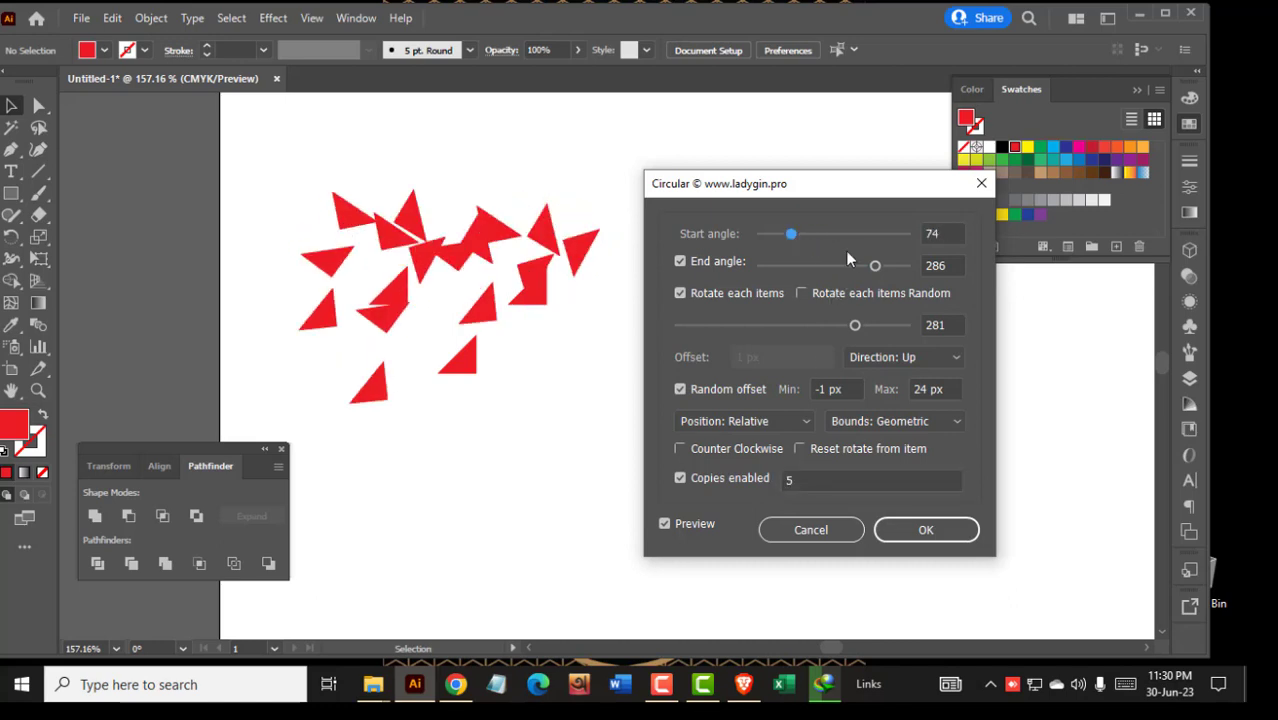
Set the circular arrangement's end angle to 360, item rotation to 286 and start angle to 93.
left_click_drag(871, 266, 896, 272)
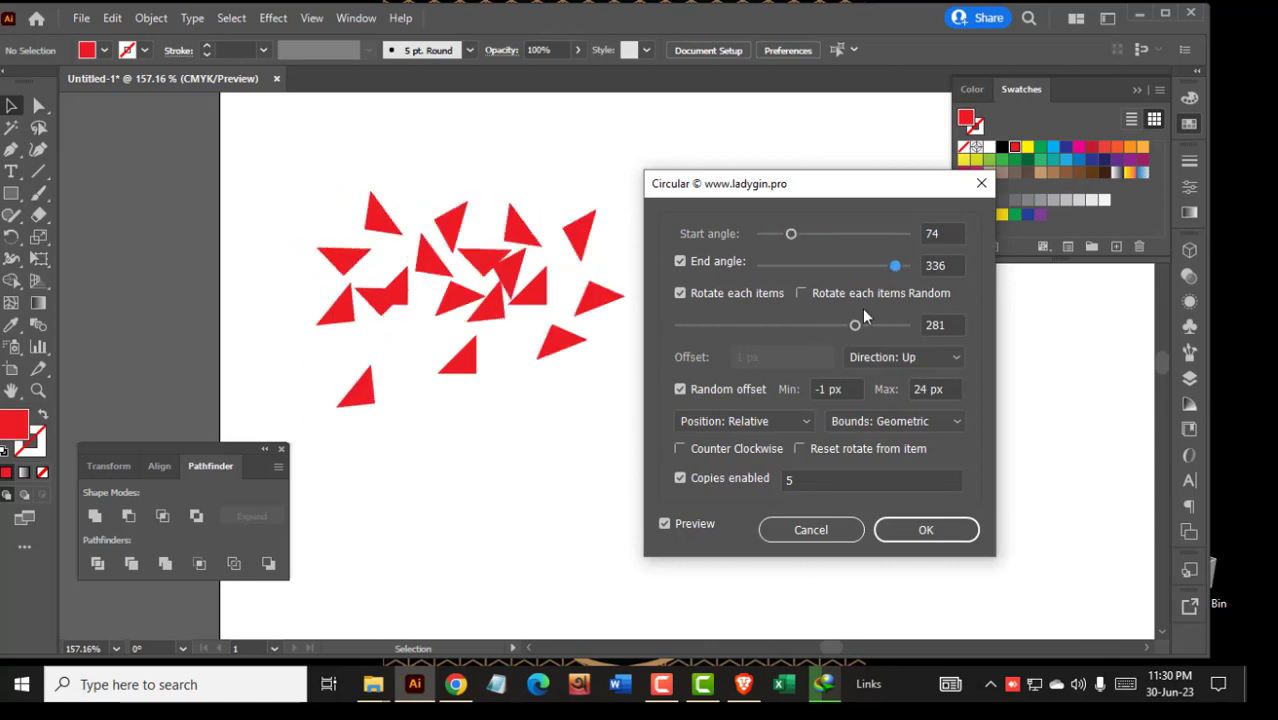
left_click_drag(855, 325, 863, 333)
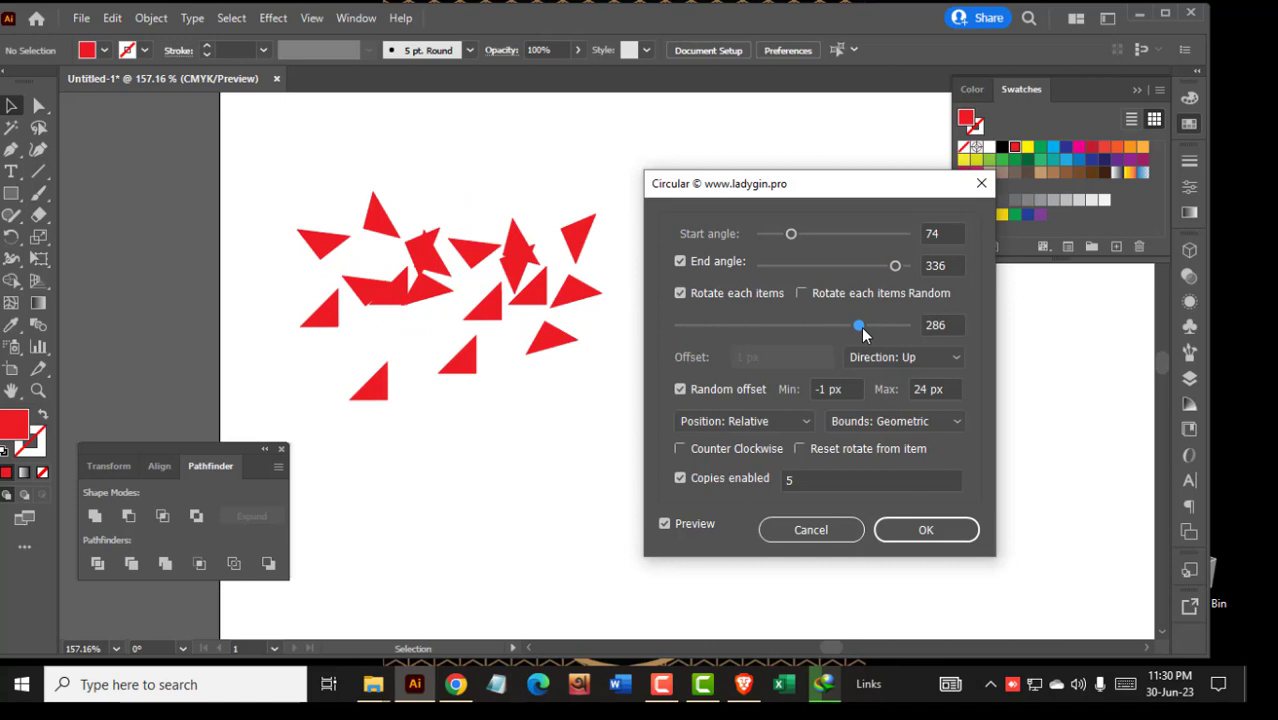
left_click_drag(893, 268, 905, 270)
mouse_move(792, 234)
left_mouse_down()
mouse_move(808, 235)
mouse_move(799, 241)
left_mouse_up()
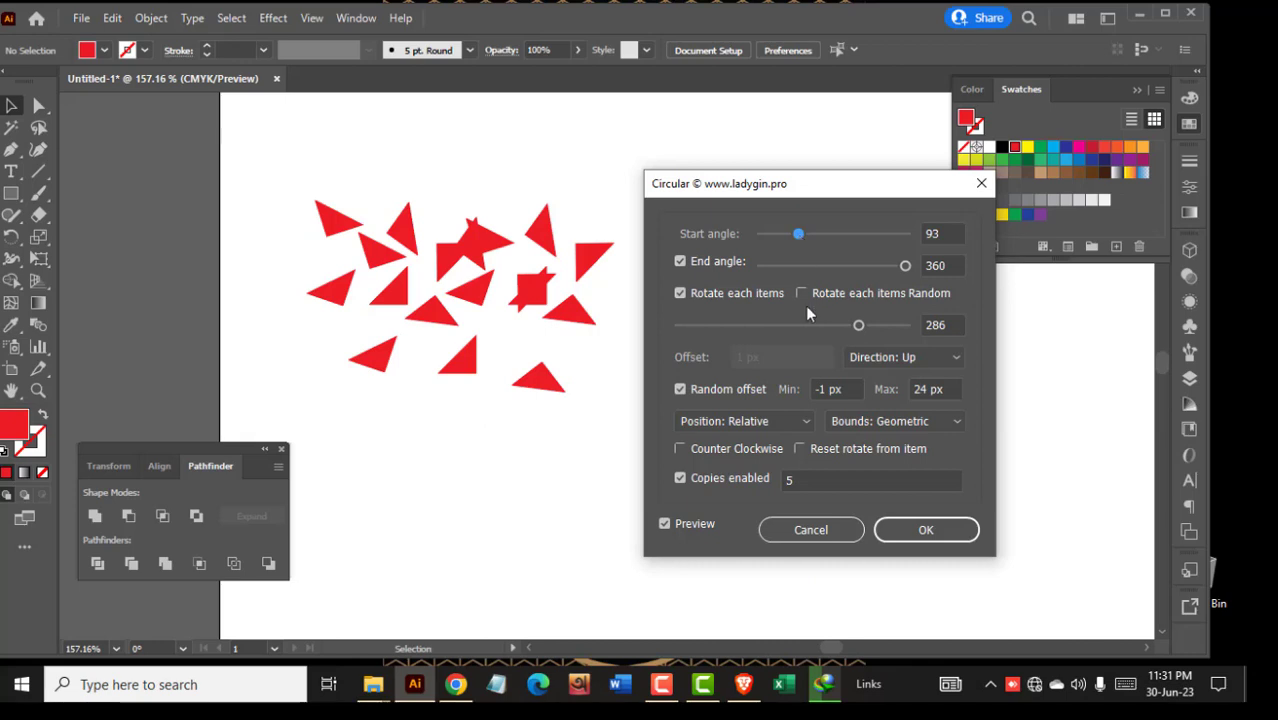
Set the random offset to a minimum of 3 px and a maximum of 14 px, and apply the circular script.
double_click(830, 389)
type("0")
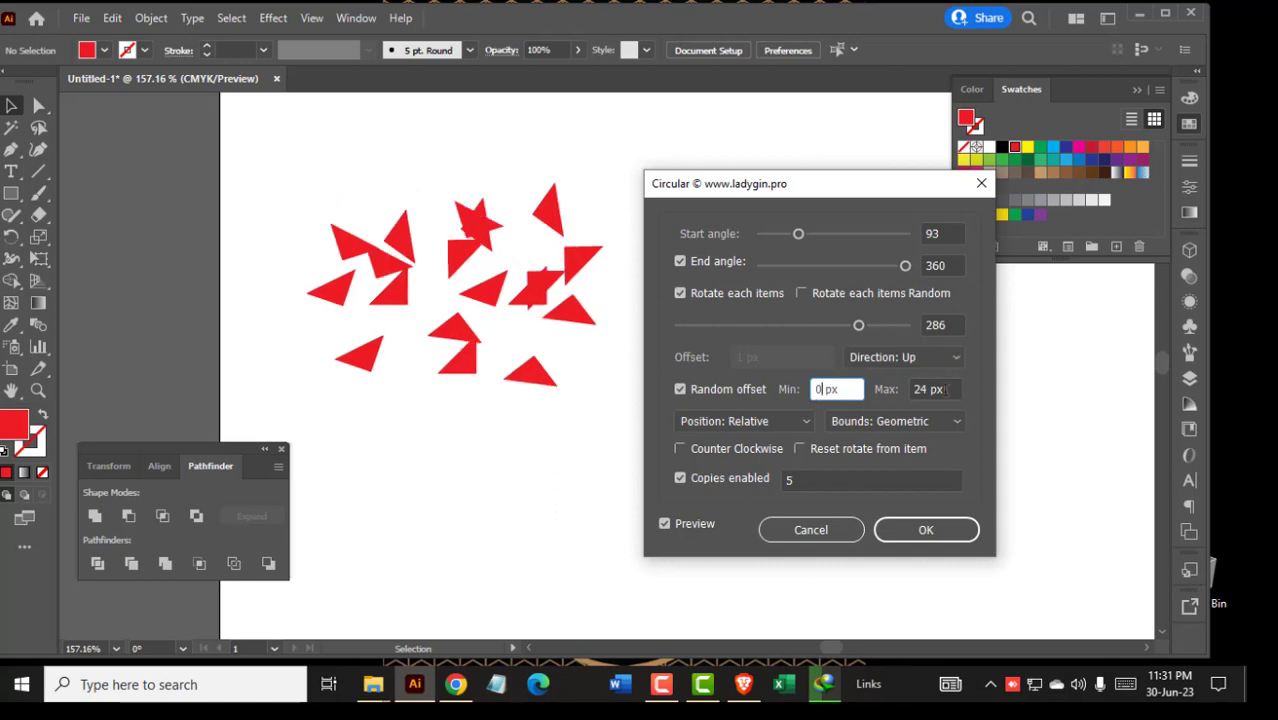
key("BackSpace")
type("3")
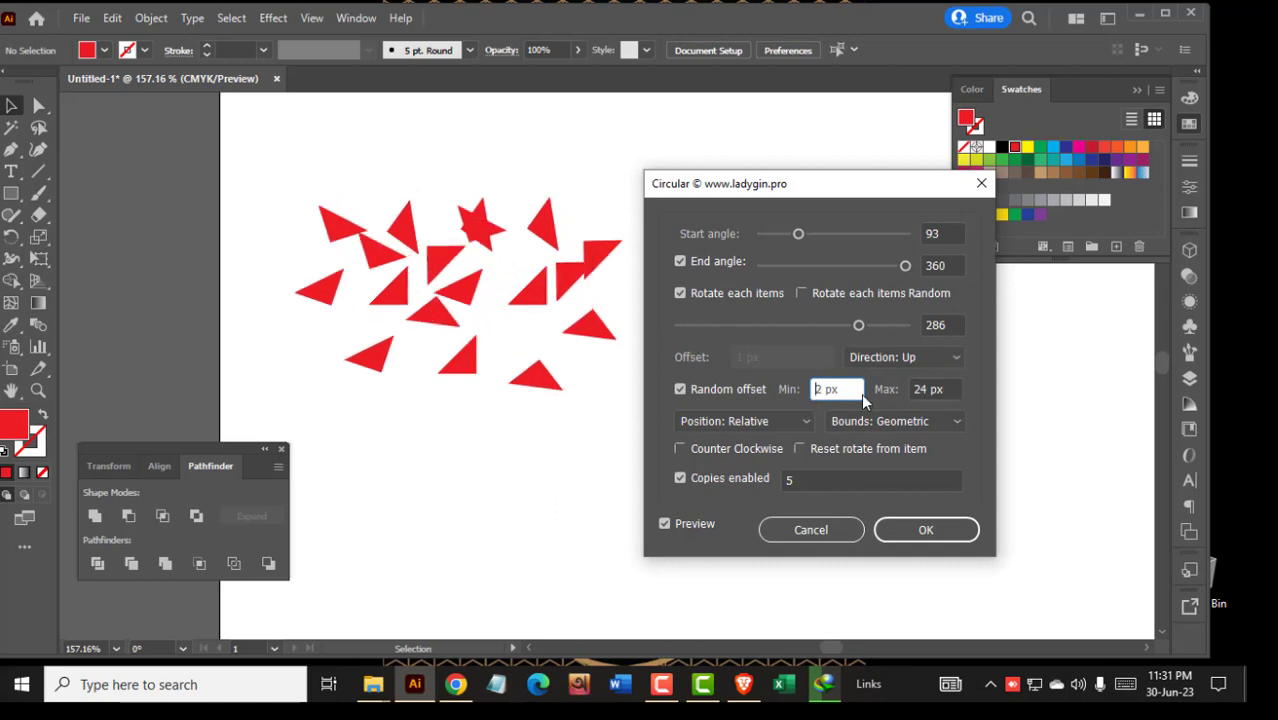
left_click(913, 390)
type("18")
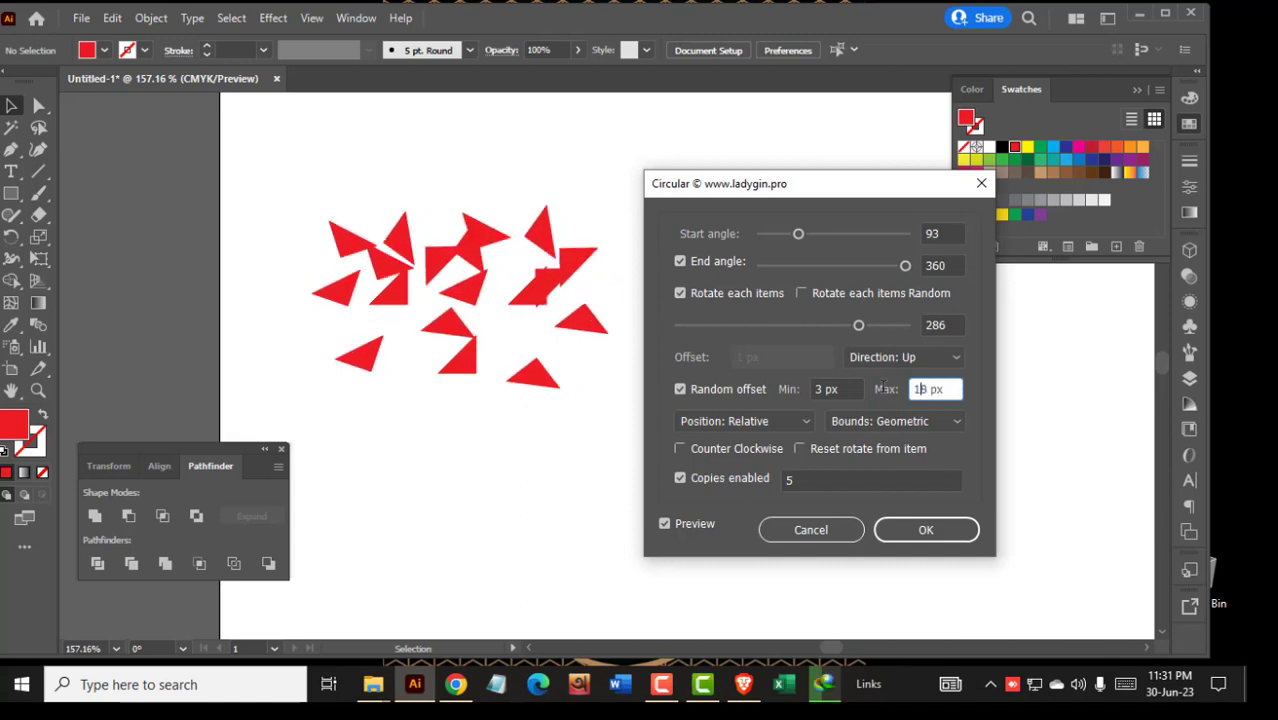
key("BackSpace")
type("5")
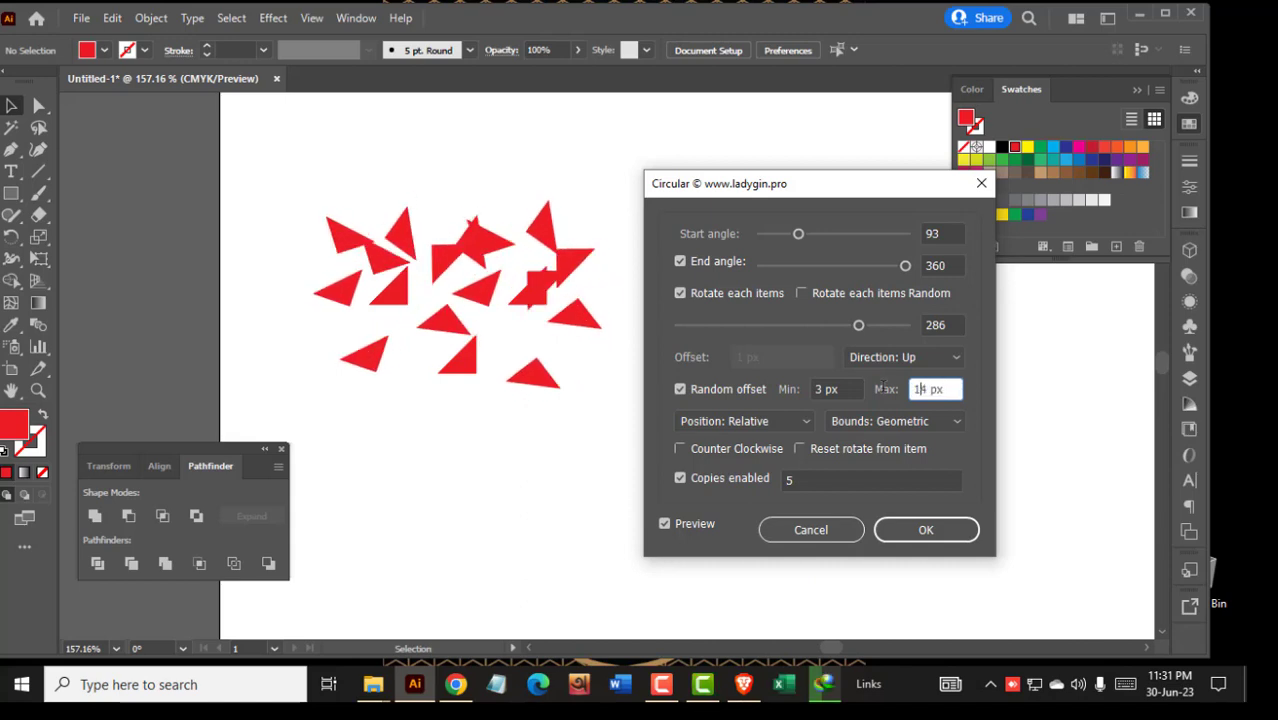
type("4")
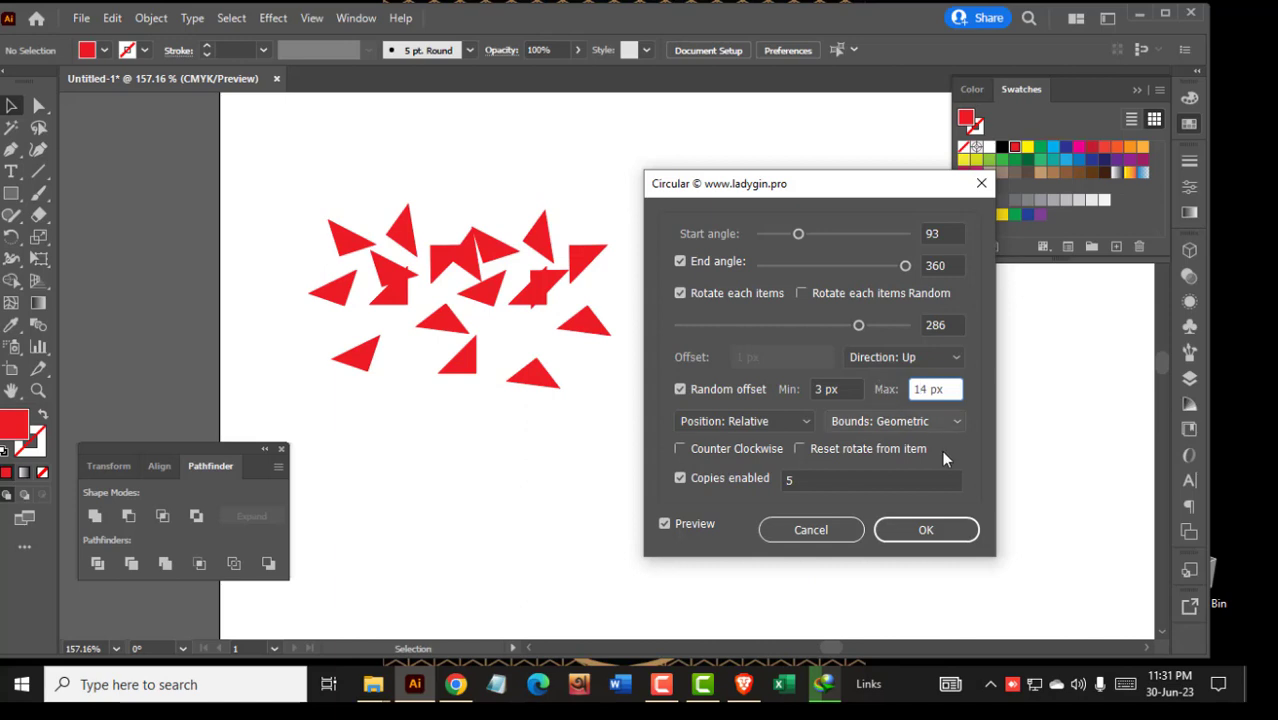
left_click(893, 530)
Select all the arranged triangles and delete them from the artboard.
key("ctrl+a")
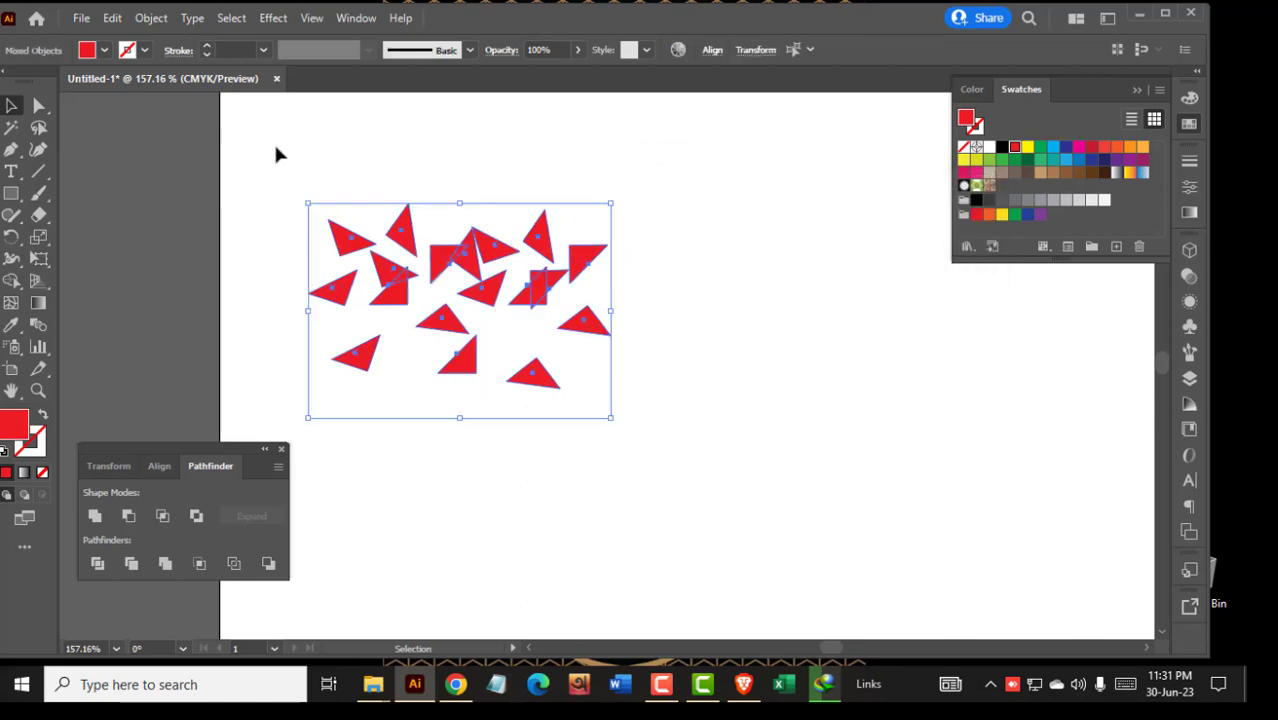
left_click(454, 162)
left_click_drag(290, 182, 672, 417)
key("Delete")
Draw a small red square near the page's middle and reshape it by moving its upper-left corner point.
left_click(11, 194)
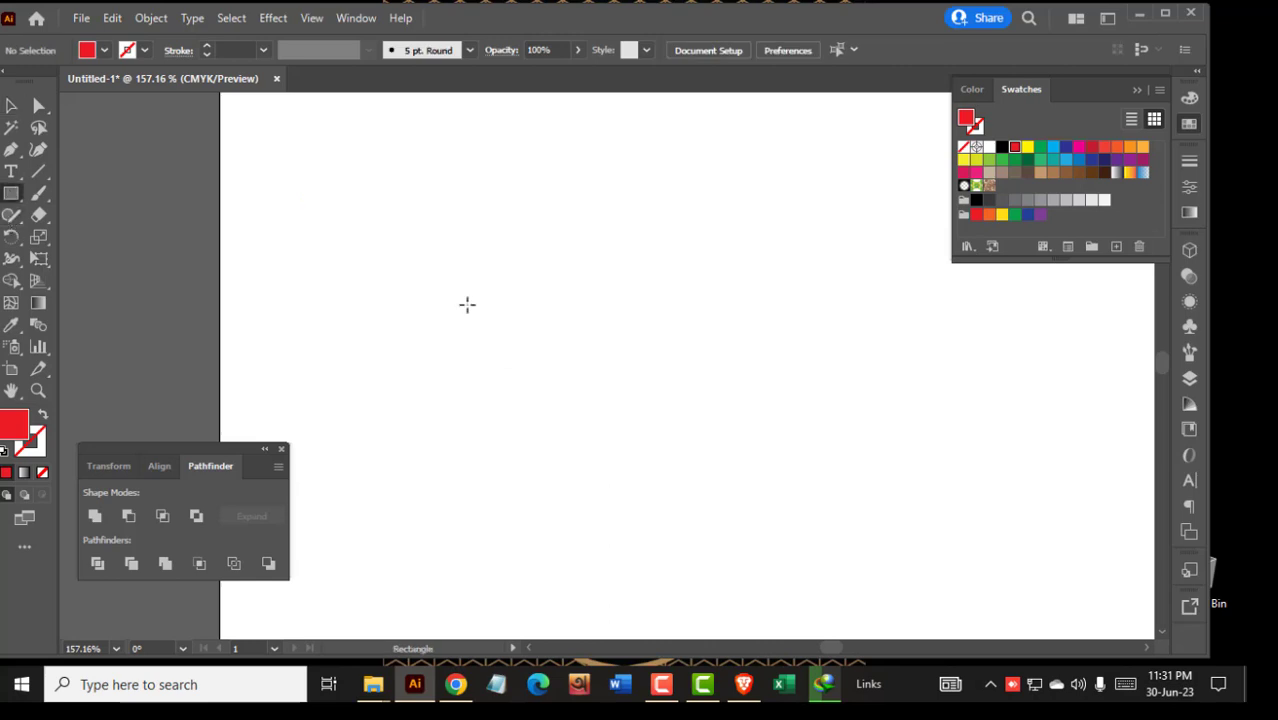
left_click_drag(467, 304, 480, 318)
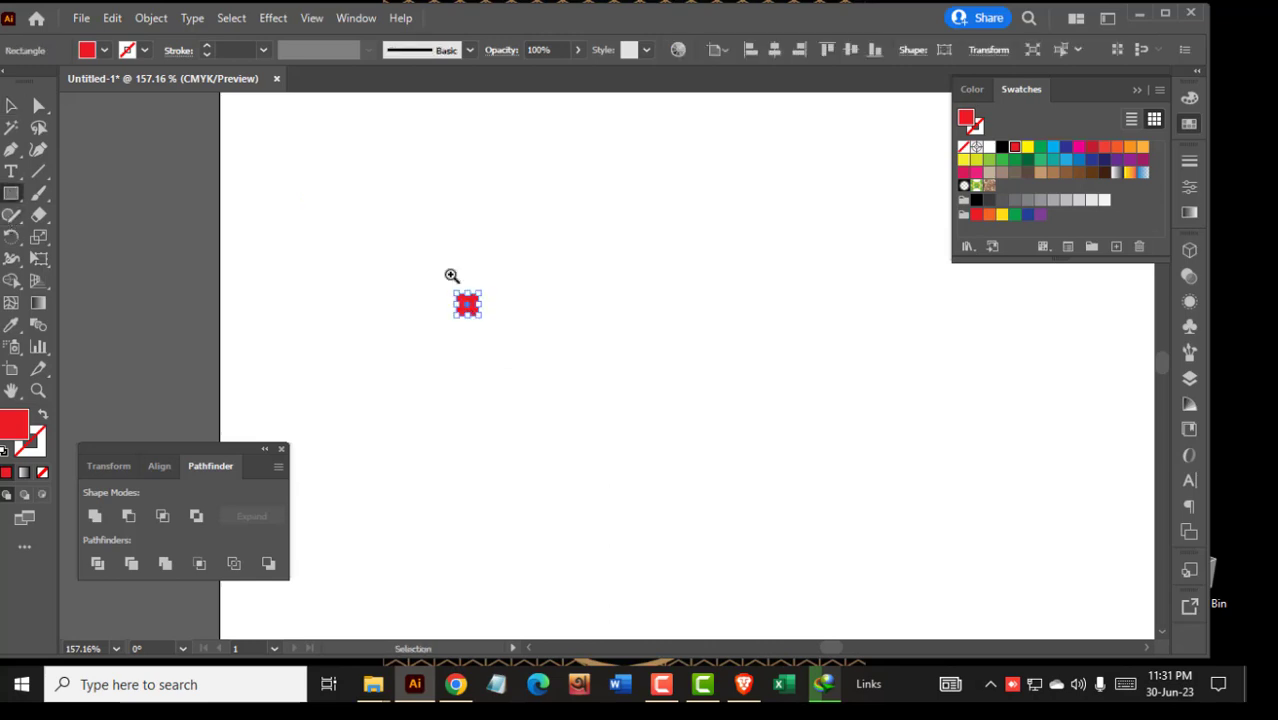
left_click(452, 276)
key("a")
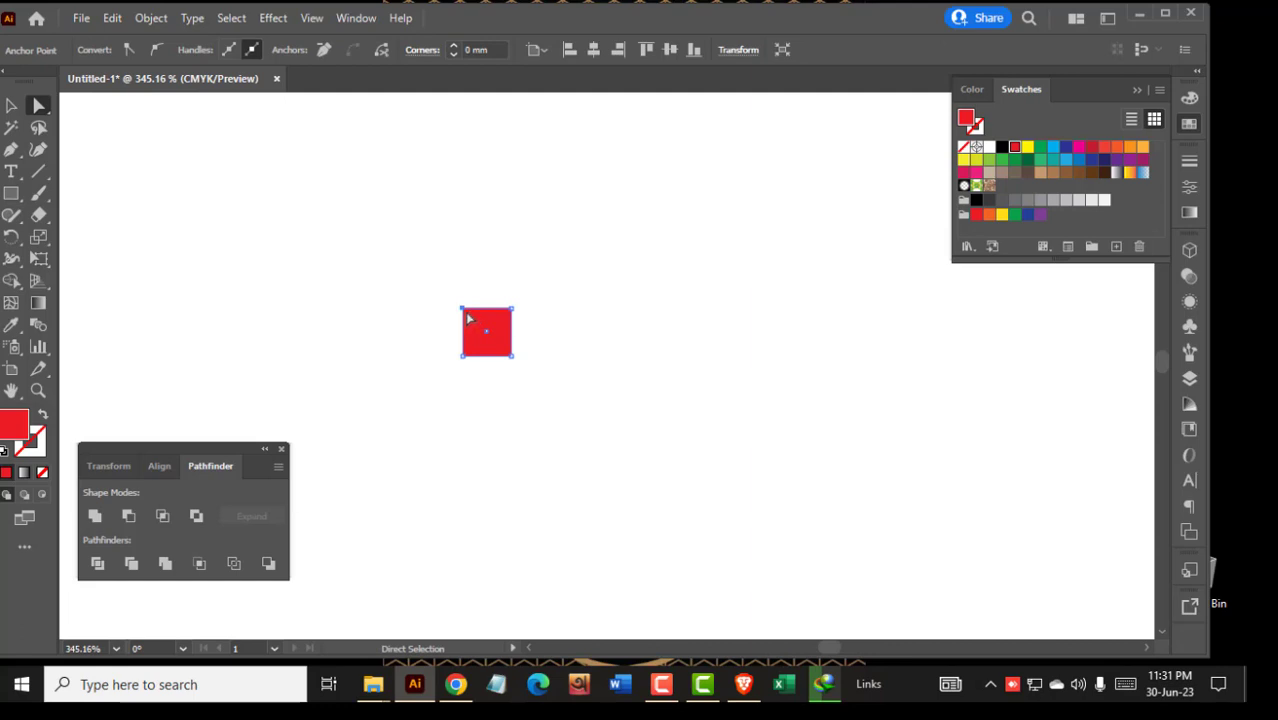
left_click_drag(462, 308, 395, 338)
Place a copy of the reshaped, notched square to the left of the original and select both shapes.
left_click(475, 305)
key("v")
key("ctrl+a")
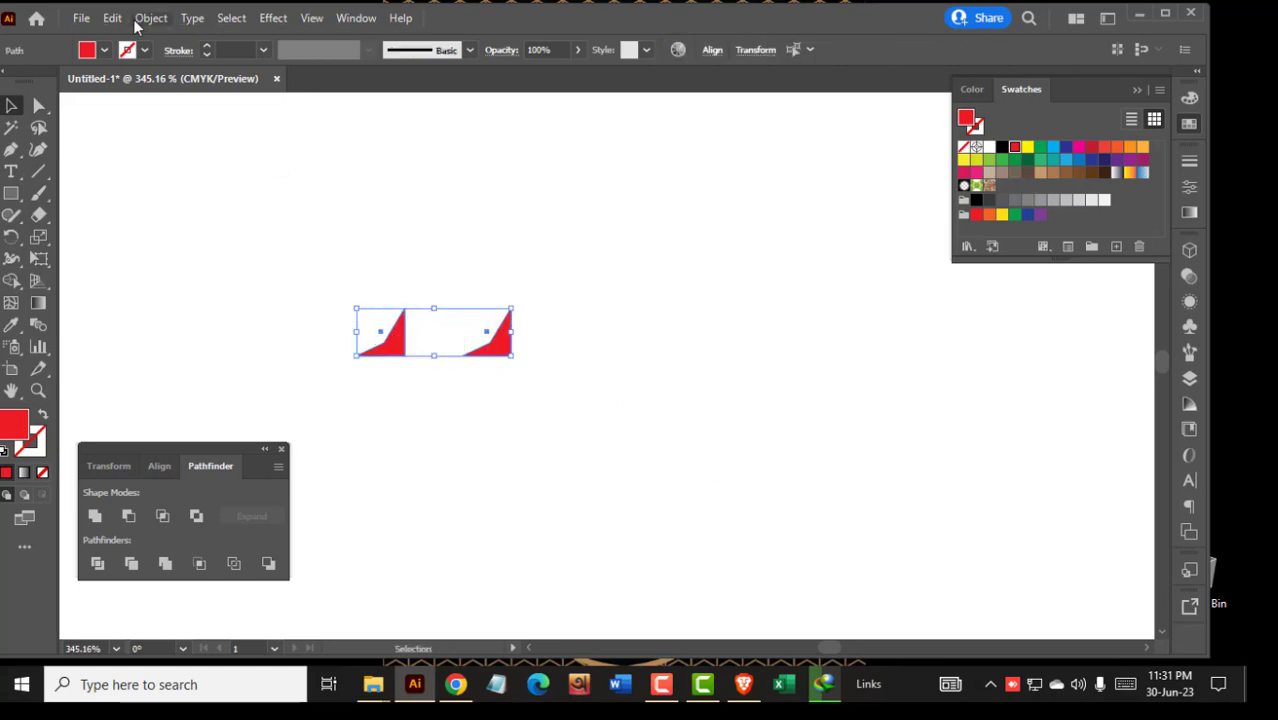
Run the fillinger script on the two shapes with the item to fill set to Below.
left_click(80, 19)
mouse_move(228, 450)
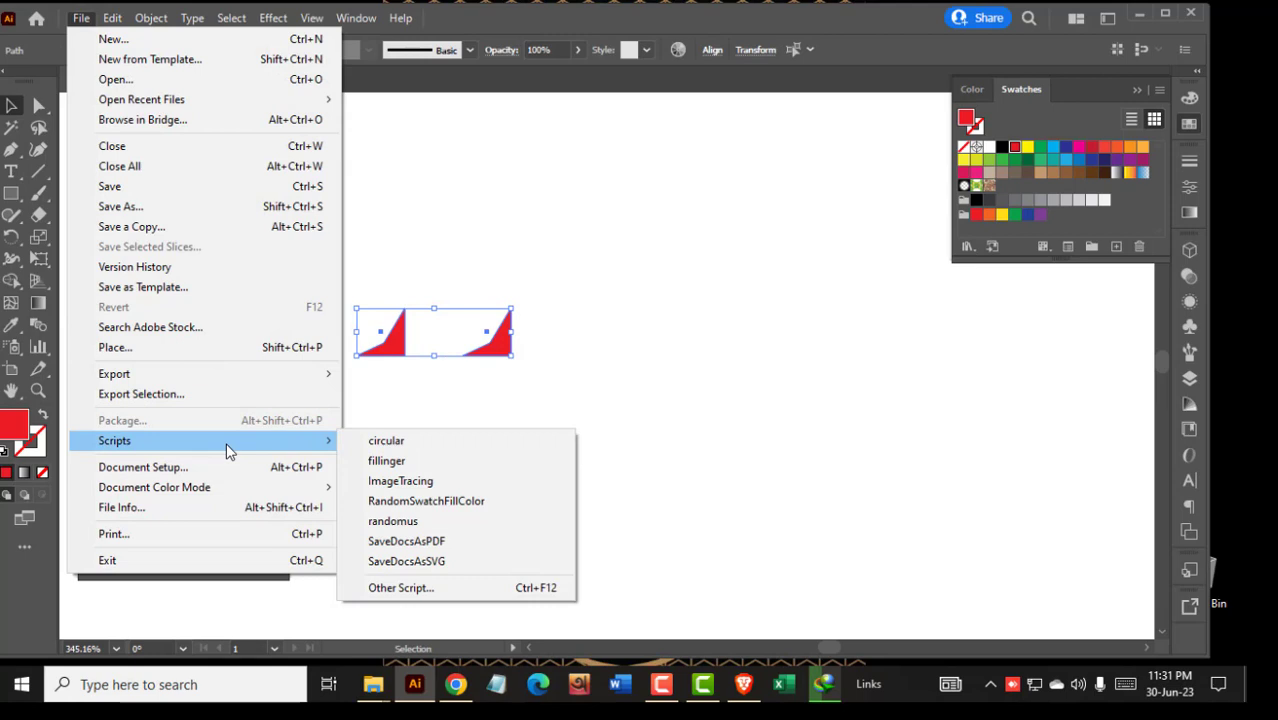
left_click(390, 461)
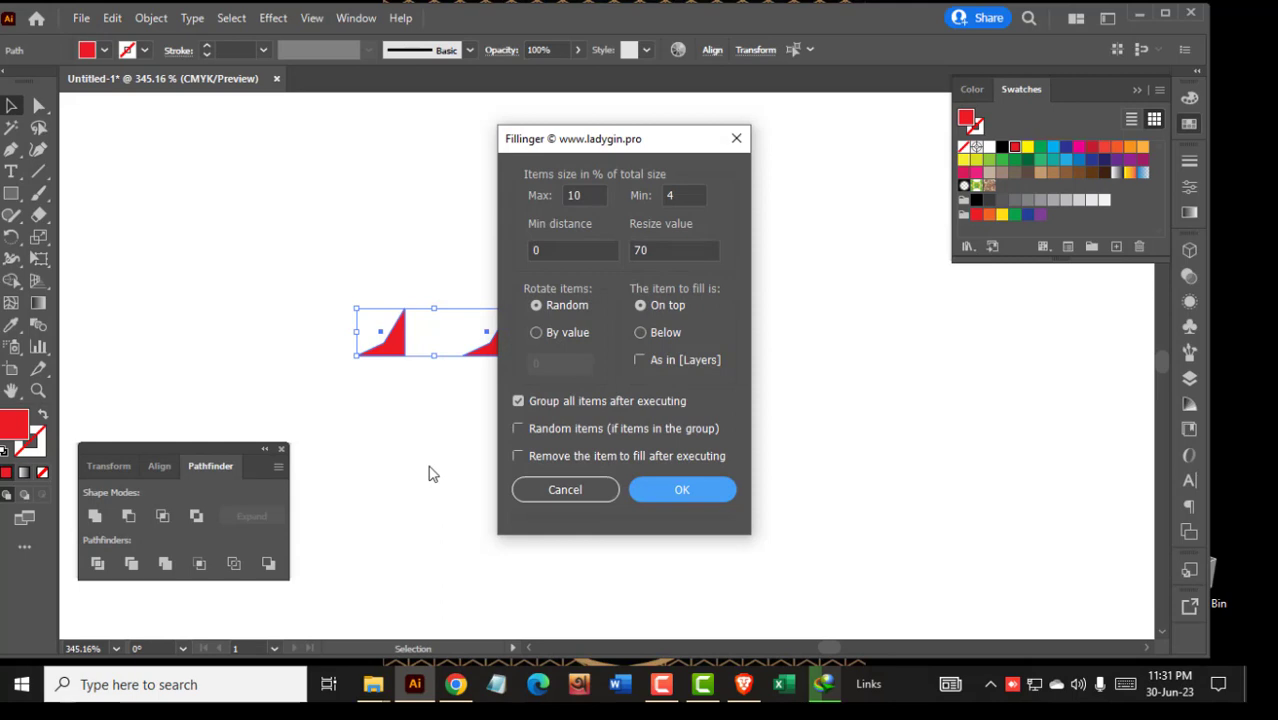
left_click(638, 333)
left_click(698, 488)
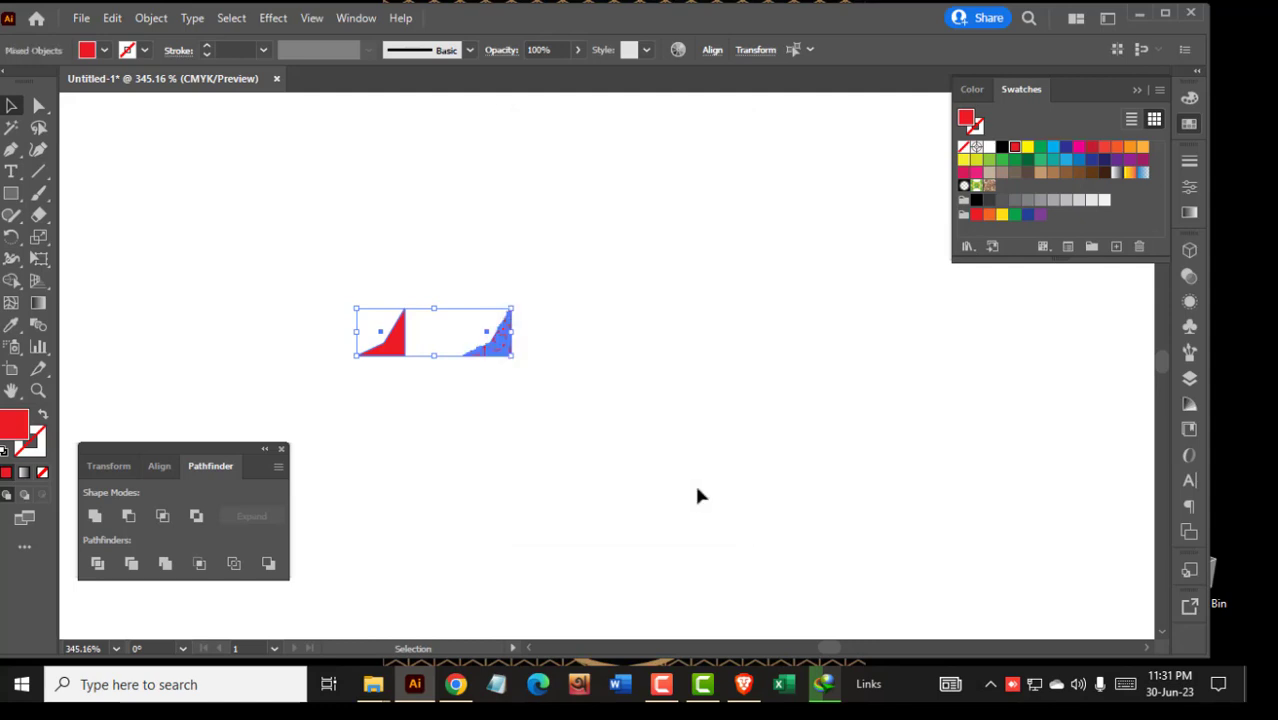
Deselect everything and move the solid shape up and left, away from the small pieces filling it.
left_click(698, 496)
key("ctrl+space")
left_click_drag(459, 316, 619, 409)
left_click_drag(530, 378, 423, 316)
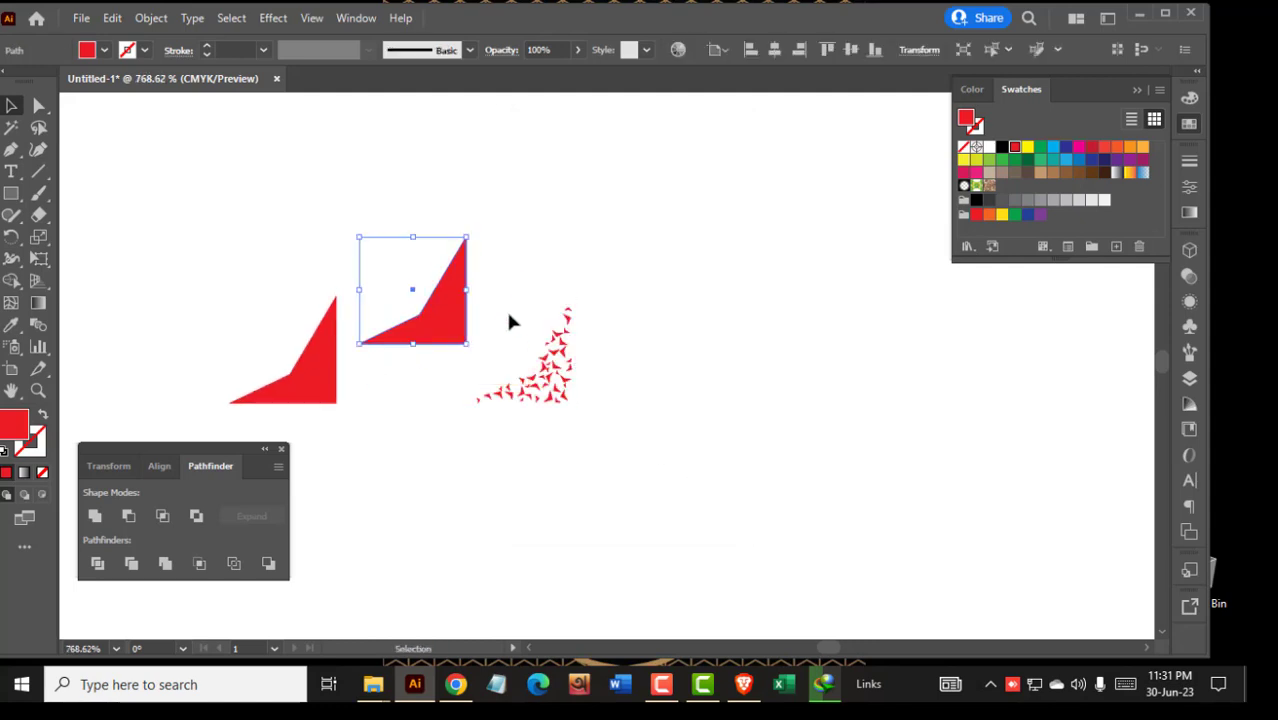
Select the group of small filled pieces and enlarge it to several times its size.
left_click_drag(508, 320, 640, 432)
left_click_drag(579, 354, 826, 445)
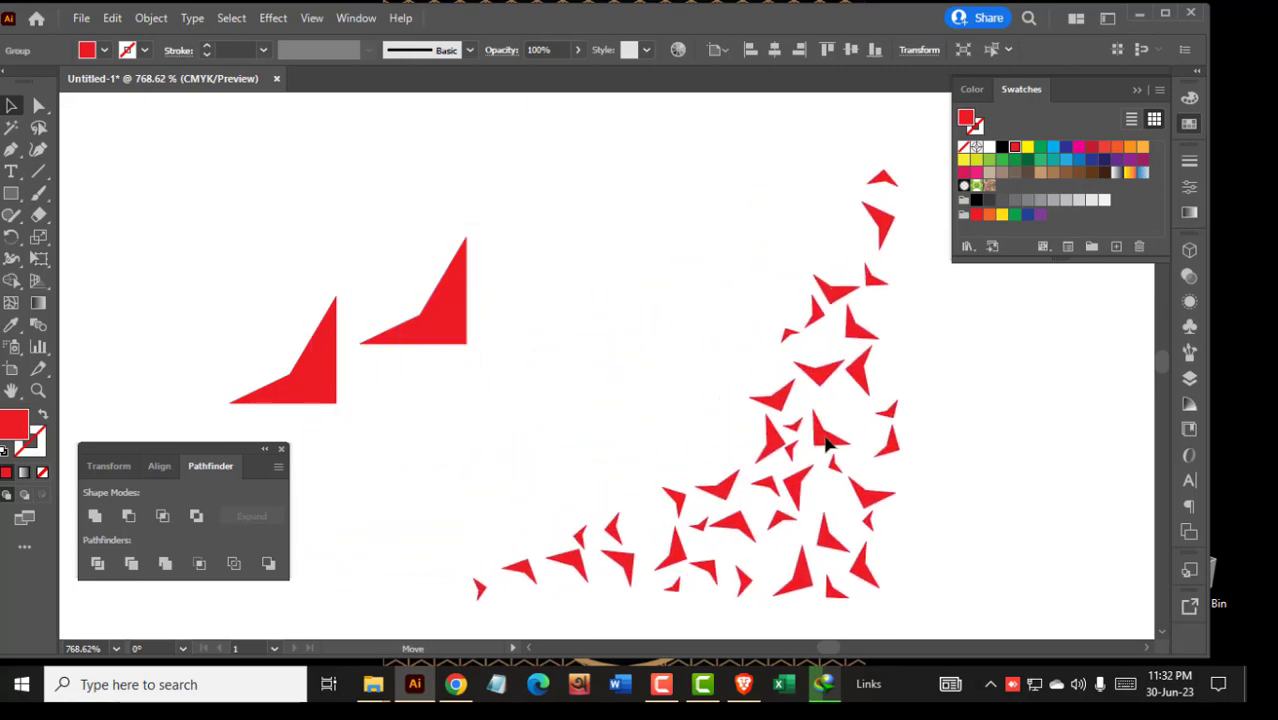
left_click_drag(866, 404, 492, 389)
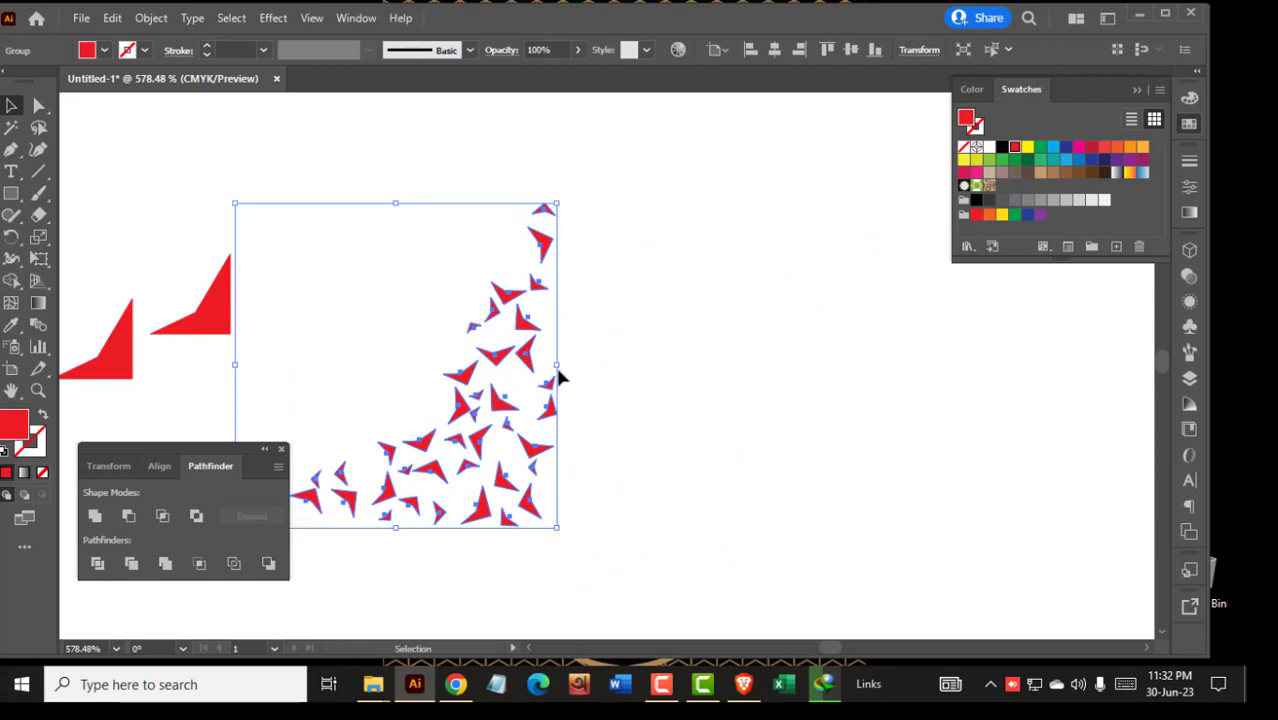
left_click_drag(578, 369, 620, 374)
left_click_drag(697, 395, 520, 405)
Duplicate the enlarged group, rotate the copy 180 degrees and position it opposite the original to form a square.
left_click_drag(601, 380, 702, 323)
key("r")
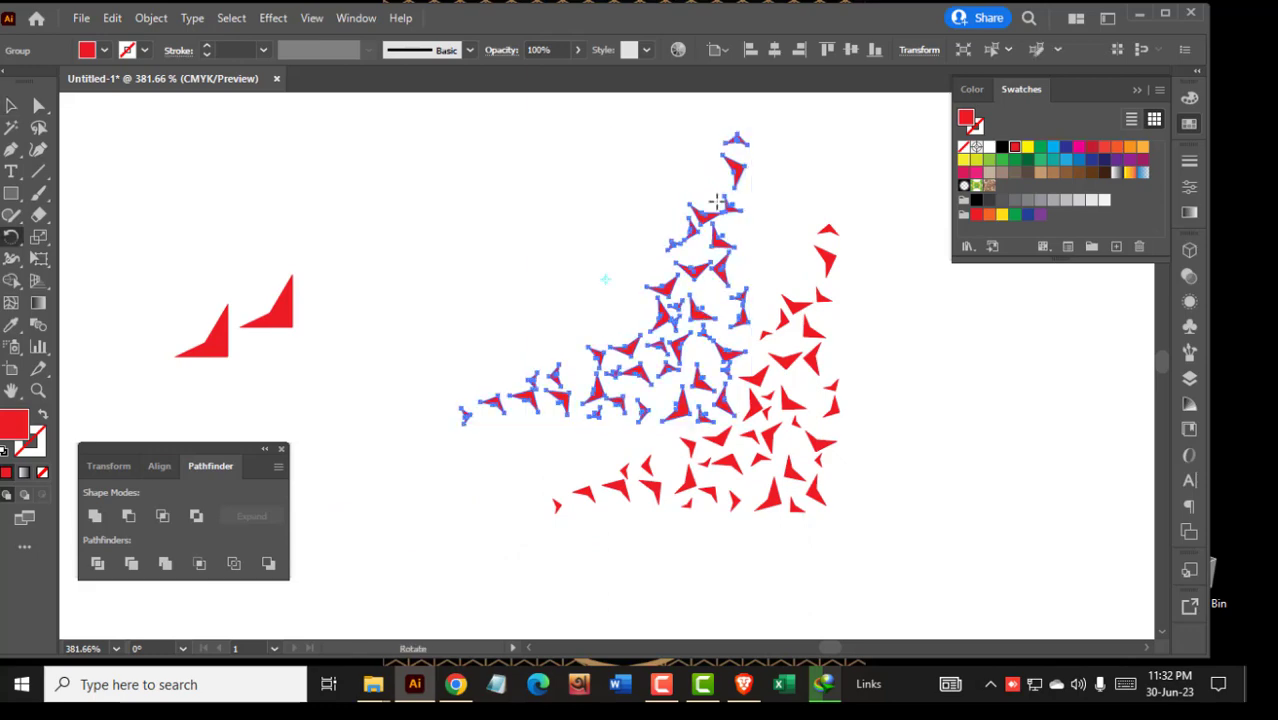
left_click_drag(718, 204, 455, 423)
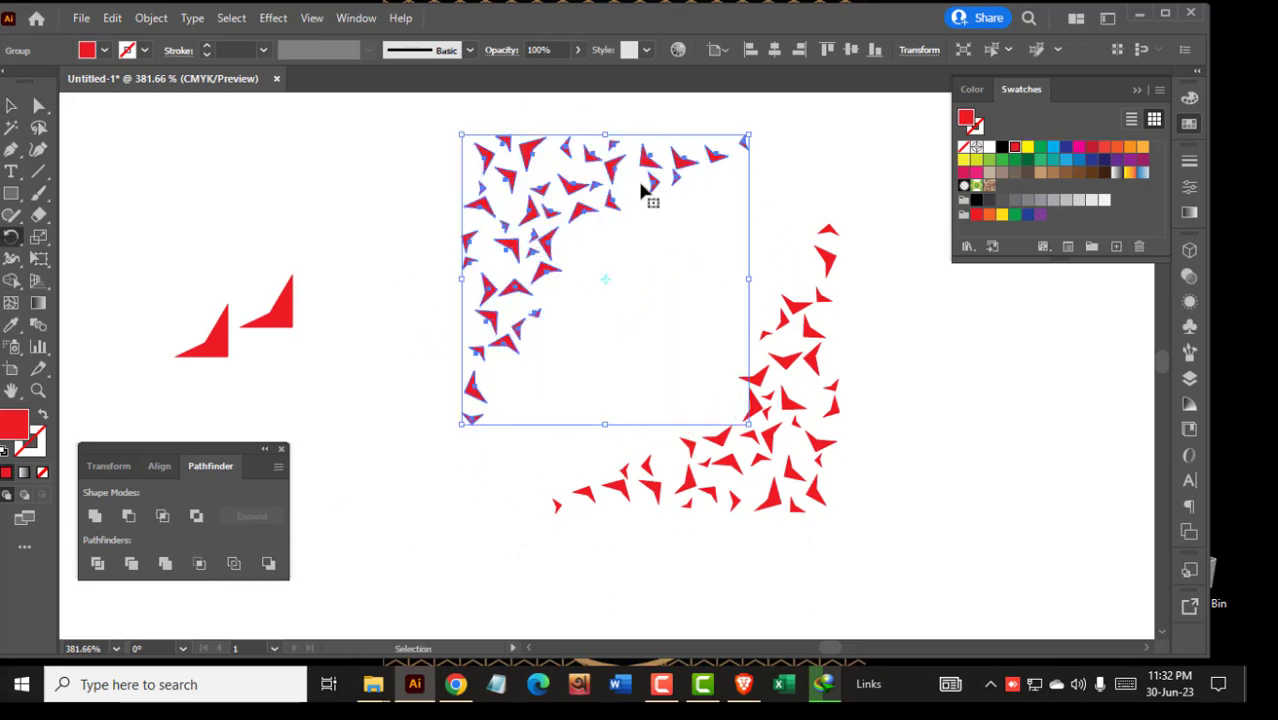
left_click_drag(651, 192, 730, 256)
left_click(974, 325, "ctrl")
Select both groups of small pieces, fill them with black and enlarge them together.
left_click_drag(832, 348, 601, 315)
mouse_move(408, 166)
left_mouse_down()
mouse_move(641, 358)
mouse_move(690, 362)
left_mouse_up()
left_click(1002, 147)
left_click_drag(640, 297, 745, 353)
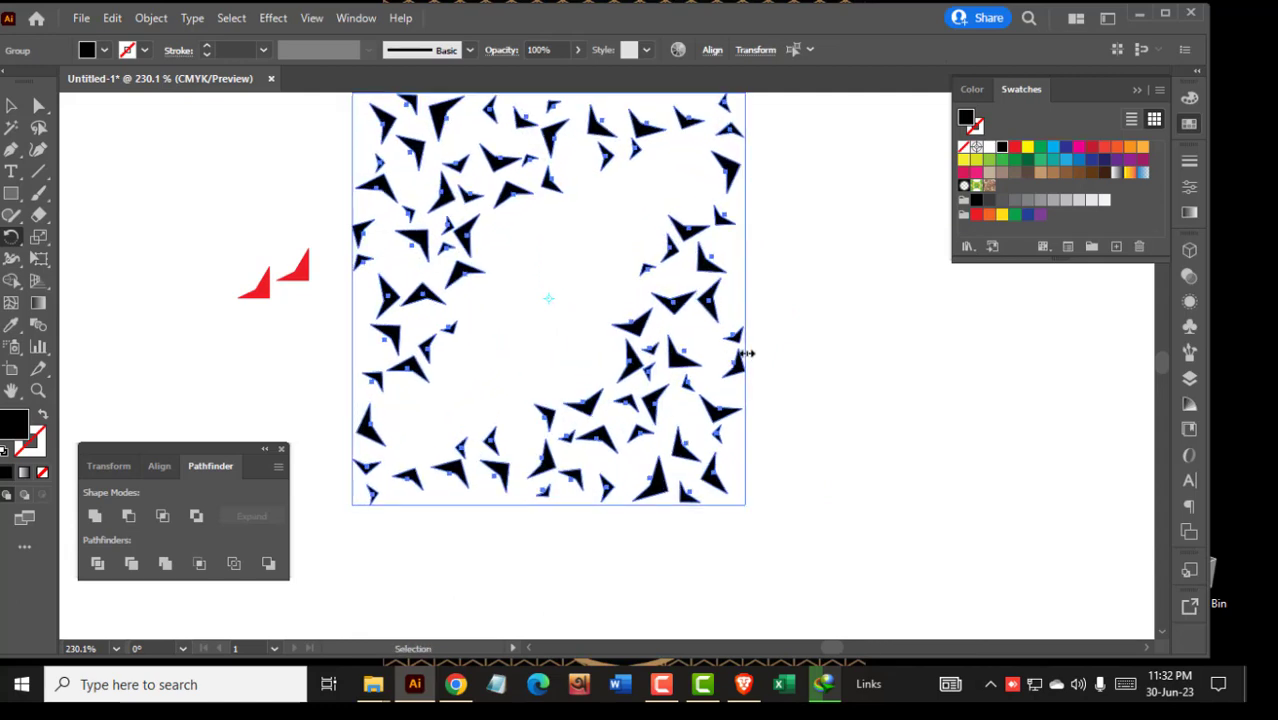
left_click(823, 328)
left_click_drag(511, 251, 573, 335)
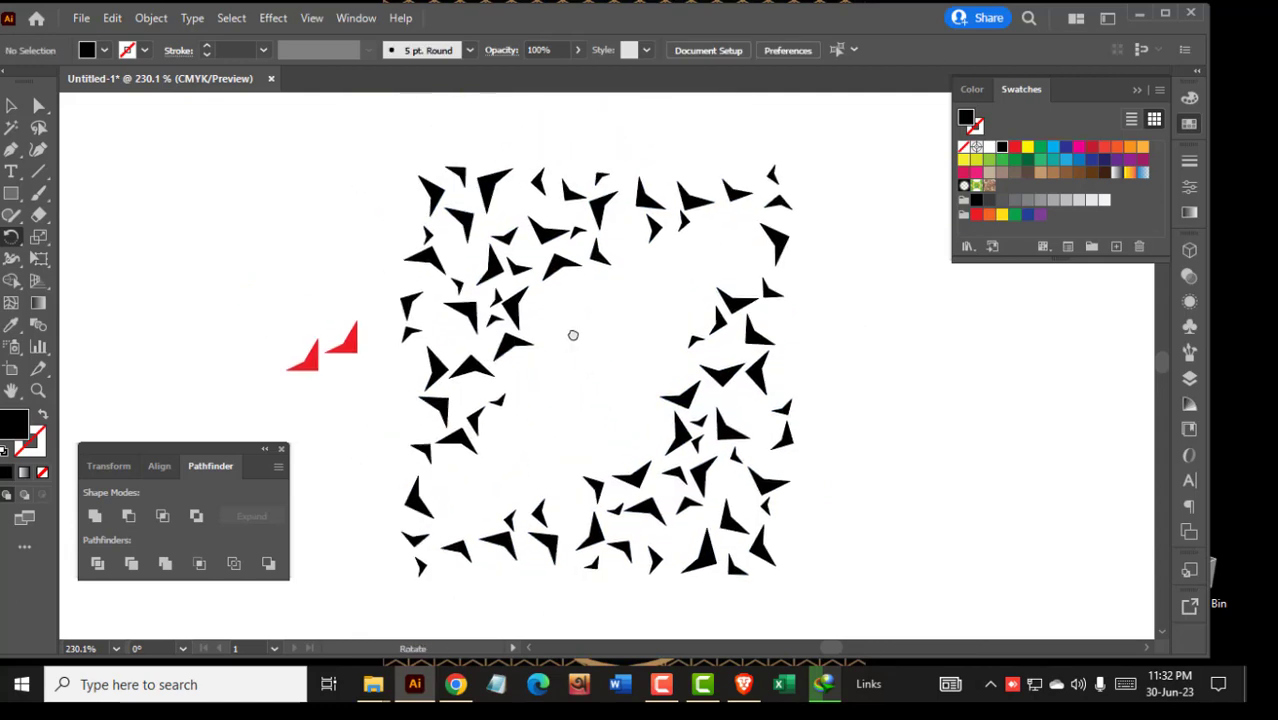